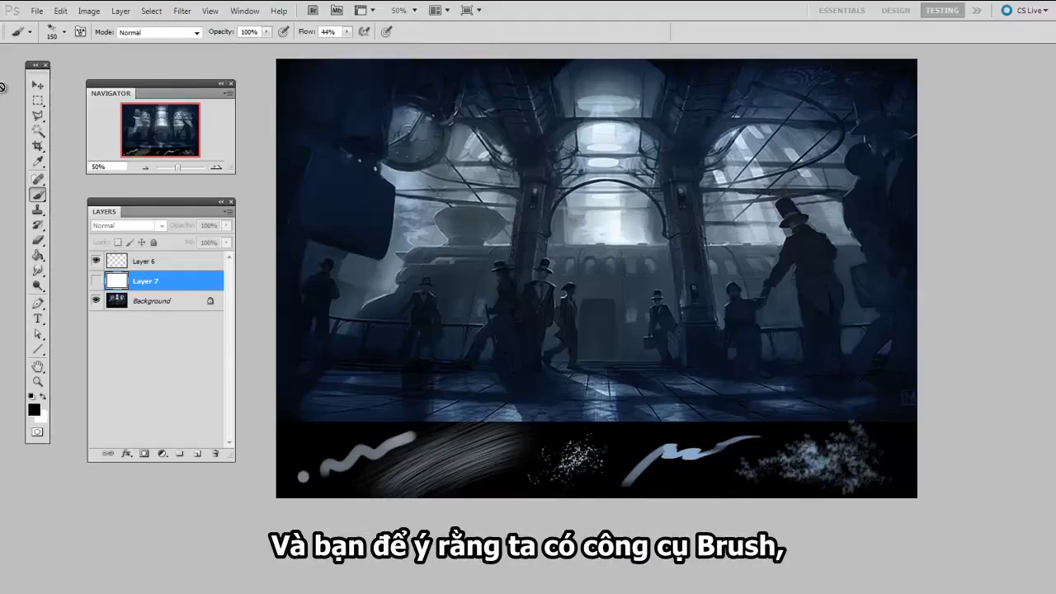
{"action": "left_click", "coordinate": [36, 191]}
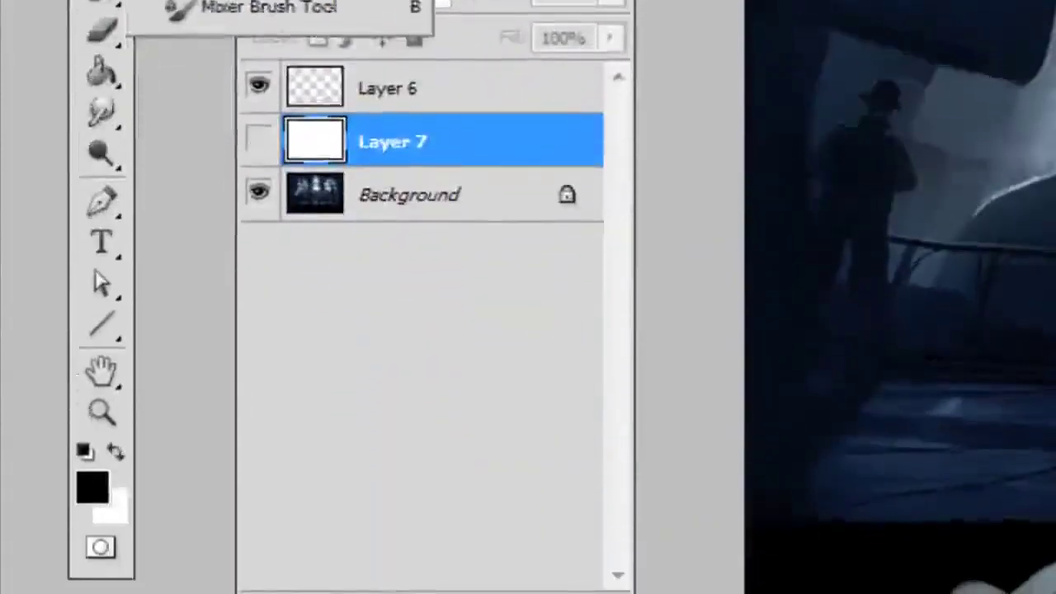
{"action": "left_click", "coordinate": [103, 302]}
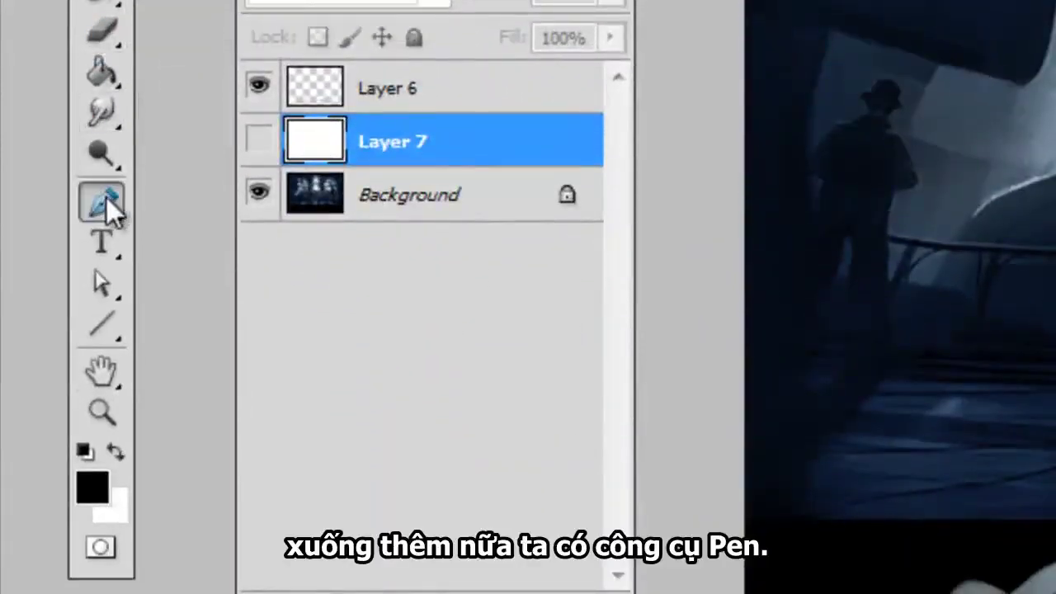
{"action": "left_click", "coordinate": [106, 72]}
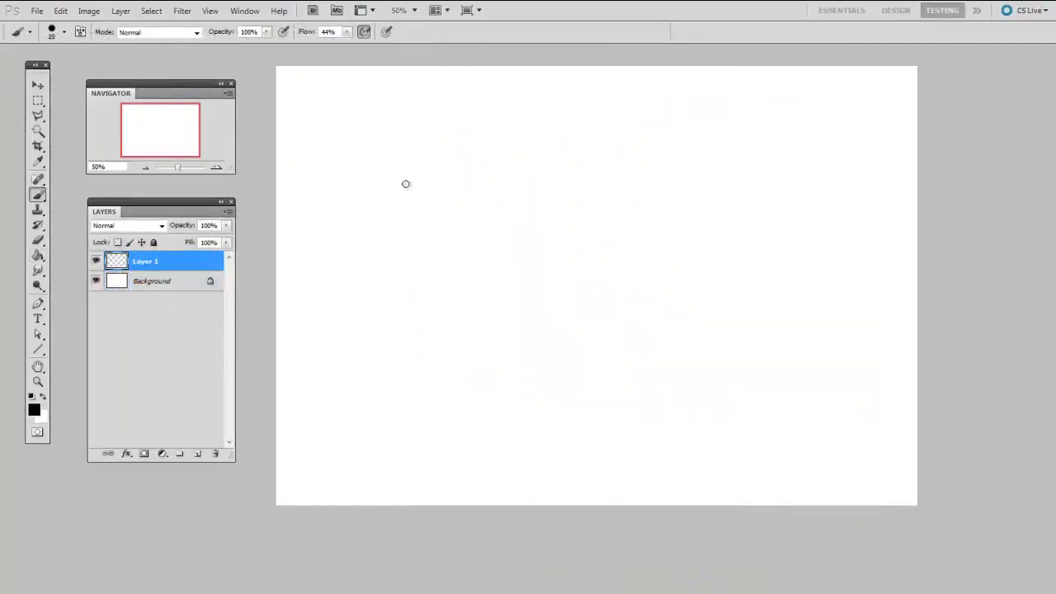
- Enlarge the hard round brush to 40 px and paint a black dot with a wavy vertical stroke beneath it
{"action": "key", "text": "bracketright"}
{"action": "key", "text": "bracketright"}
{"action": "key", "text": "bracketright"}
{"action": "left_click", "coordinate": [335, 141]}
{"action": "left_click_drag", "start_coordinate": [335, 168], "coordinate": [353, 334]}
- Choose the soft round 100 brush preset, enlarge it to 175 px, and paint a dot and a vertical stroke beside the wavy line
{"action": "right_click", "coordinate": [401, 227]}
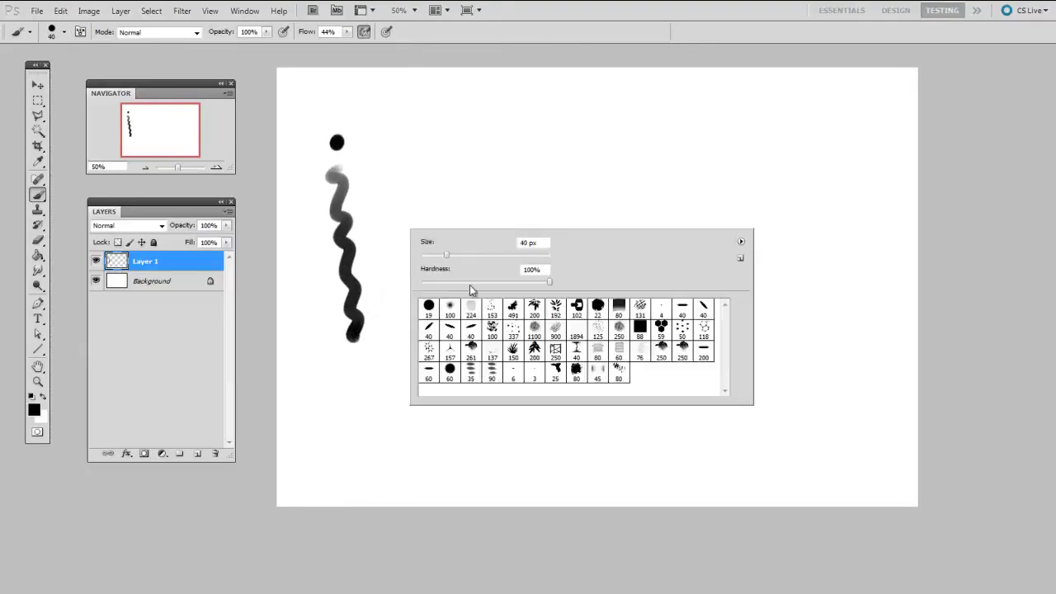
{"action": "double_click", "coordinate": [450, 311]}
{"action": "key", "text": "bracketright"}
{"action": "key", "text": "bracketright"}
{"action": "key", "text": "bracketright"}
{"action": "left_click", "coordinate": [398, 136]}
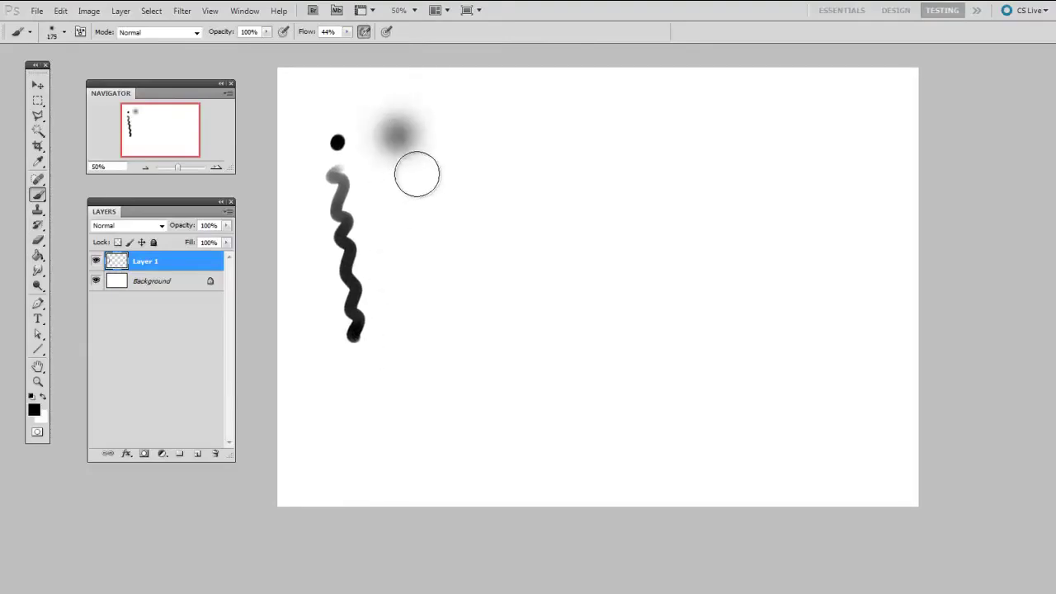
{"action": "left_click_drag", "start_coordinate": [401, 165], "coordinate": [447, 364]}
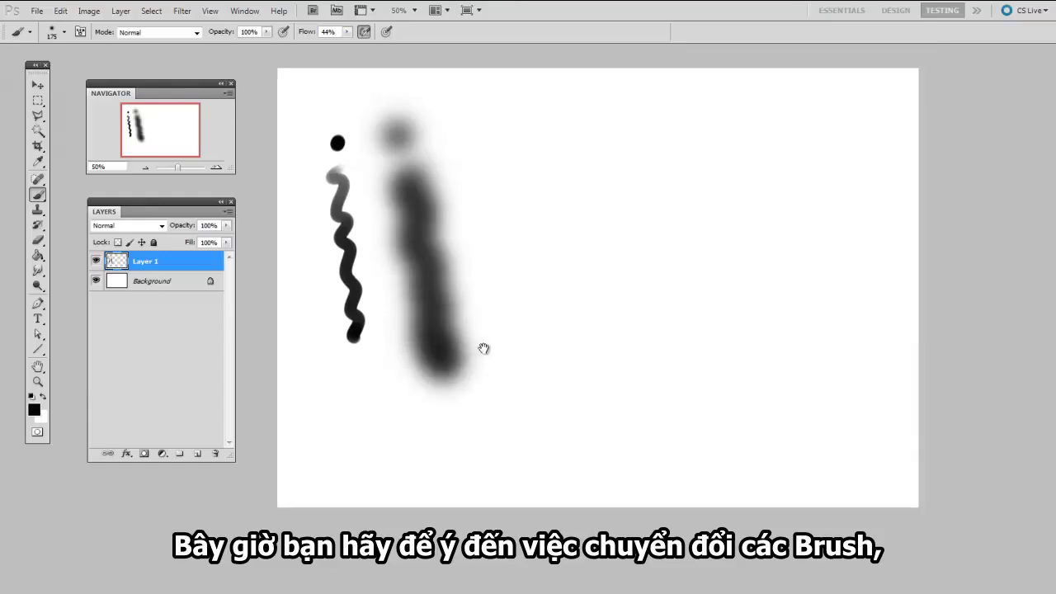
{"action": "right_click", "coordinate": [467, 281]}
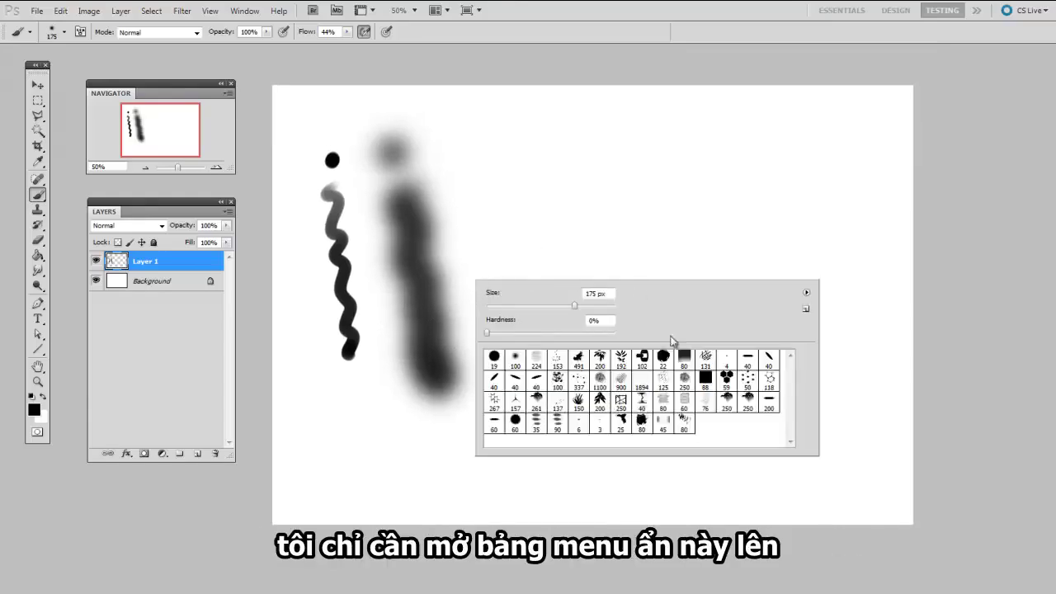
{"action": "left_click", "coordinate": [493, 226]}
{"action": "right_click", "coordinate": [452, 267]}
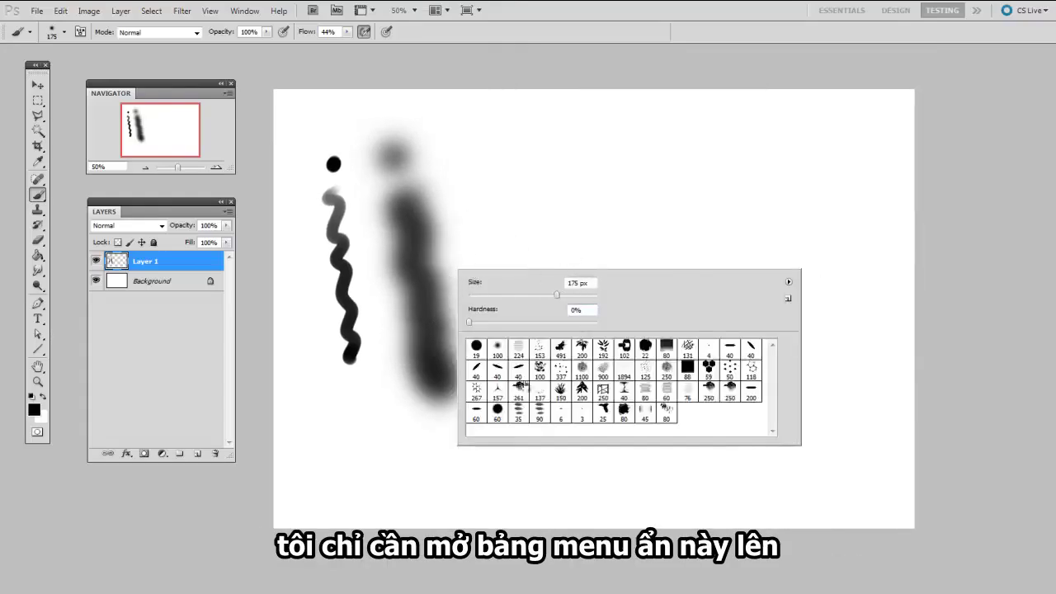
{"action": "left_click", "coordinate": [415, 365]}
- Choose the slanted flat 40 px brush and paint a zigzag stroke with short dabs below it, beside the soft stroke
{"action": "right_click", "coordinate": [435, 318]}
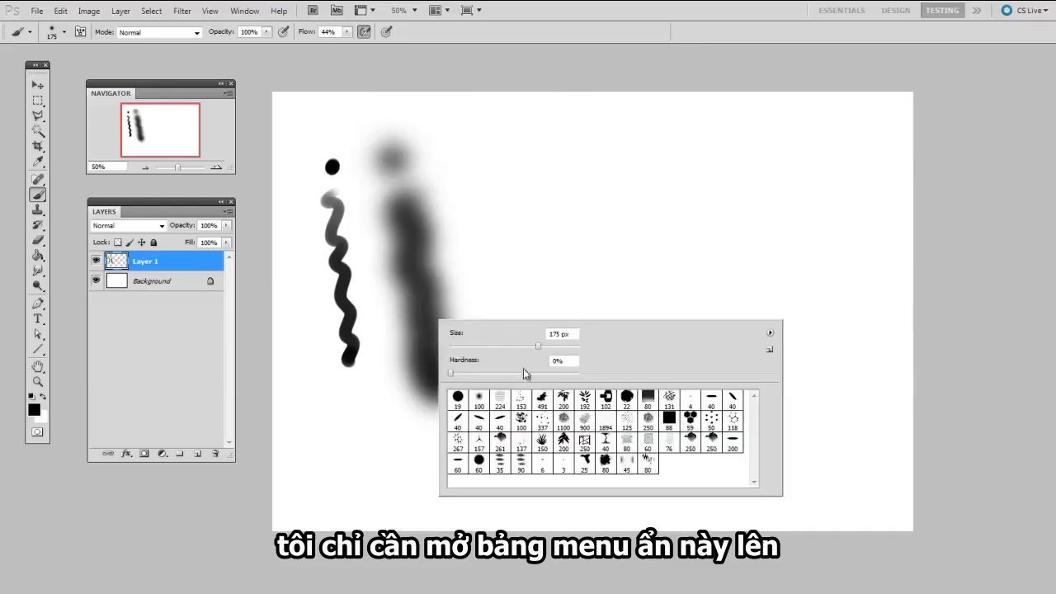
{"action": "double_click", "coordinate": [500, 421]}
{"action": "mouse_move", "coordinate": [501, 167]}
{"action": "left_mouse_down"}
{"action": "mouse_move", "coordinate": [478, 184]}
{"action": "mouse_move", "coordinate": [519, 362]}
{"action": "left_mouse_up"}
{"action": "mouse_move", "coordinate": [513, 390]}
{"action": "left_mouse_down"}
{"action": "mouse_move", "coordinate": [524, 384]}
{"action": "mouse_move", "coordinate": [521, 404]}
{"action": "left_mouse_up"}
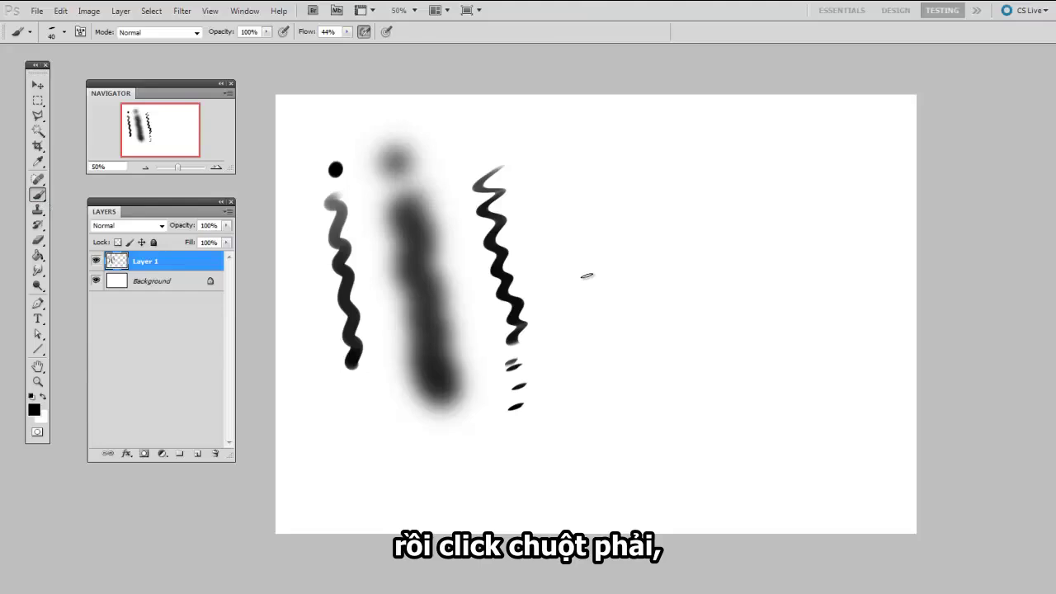
- Choose the scattered speckle 80 brush preset and paint a leafy textured stroke beside the zigzag
{"action": "right_click", "coordinate": [600, 226]}
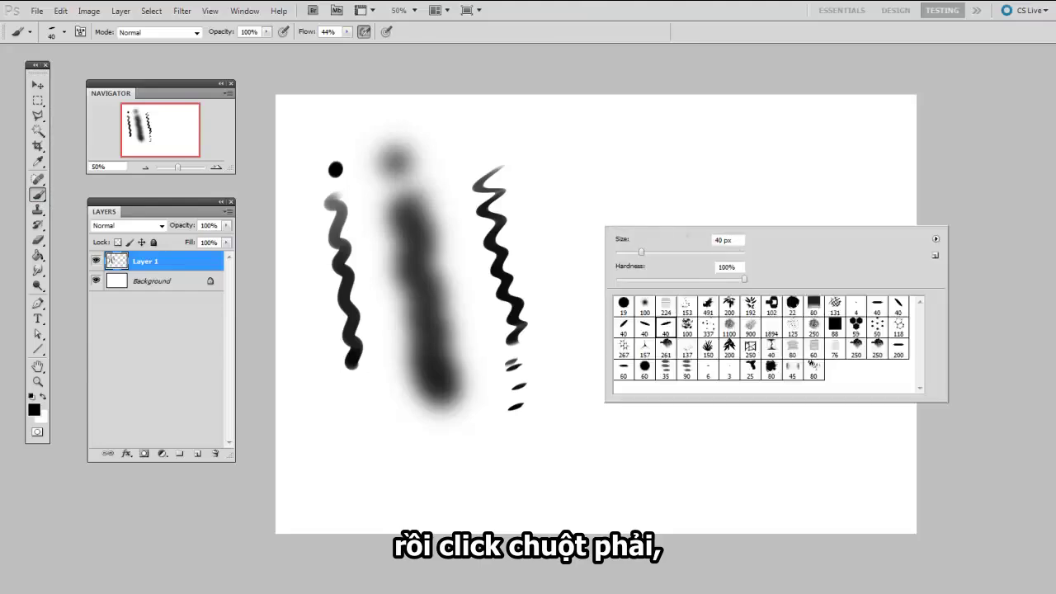
{"action": "left_click", "coordinate": [815, 369]}
{"action": "key", "text": "Return"}
{"action": "mouse_move", "coordinate": [598, 175]}
{"action": "left_mouse_down"}
{"action": "mouse_move", "coordinate": [603, 270]}
{"action": "mouse_move", "coordinate": [594, 299]}
{"action": "left_mouse_up"}
- Choose the rough-edged 80 brush preset, paint a broad textured patch with it enlarged, and reduce the brush to 175 px
{"action": "right_click", "coordinate": [627, 282]}
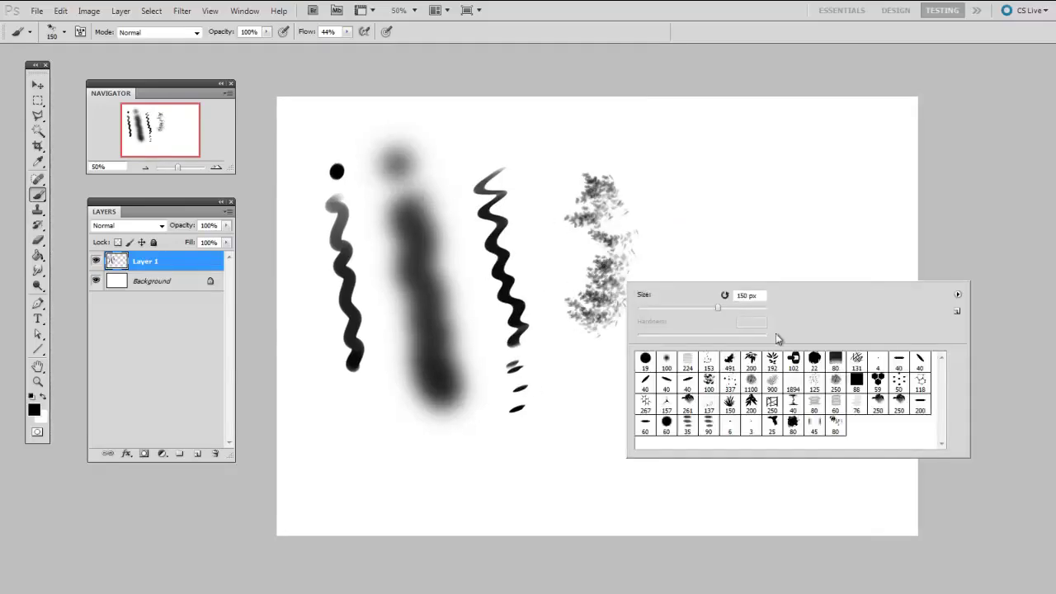
{"action": "left_click", "coordinate": [793, 422]}
{"action": "key", "text": "Return"}
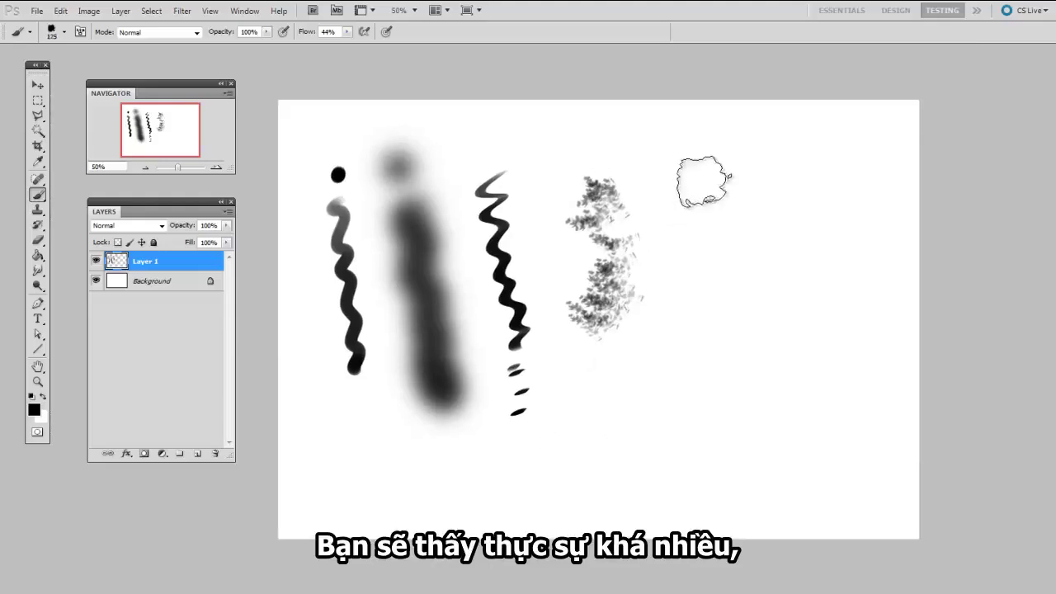
{"action": "key", "text": "bracketright"}
{"action": "key", "text": "bracketright"}
{"action": "mouse_move", "coordinate": [707, 198]}
{"action": "left_mouse_down"}
{"action": "mouse_move", "coordinate": [718, 256]}
{"action": "mouse_move", "coordinate": [730, 254]}
{"action": "mouse_move", "coordinate": [727, 269]}
{"action": "mouse_move", "coordinate": [747, 260]}
{"action": "mouse_move", "coordinate": [741, 277]}
{"action": "mouse_move", "coordinate": [753, 277]}
{"action": "mouse_move", "coordinate": [728, 286]}
{"action": "mouse_move", "coordinate": [771, 324]}
{"action": "mouse_move", "coordinate": [745, 325]}
{"action": "left_mouse_up"}
{"action": "key", "text": "bracketleft"}
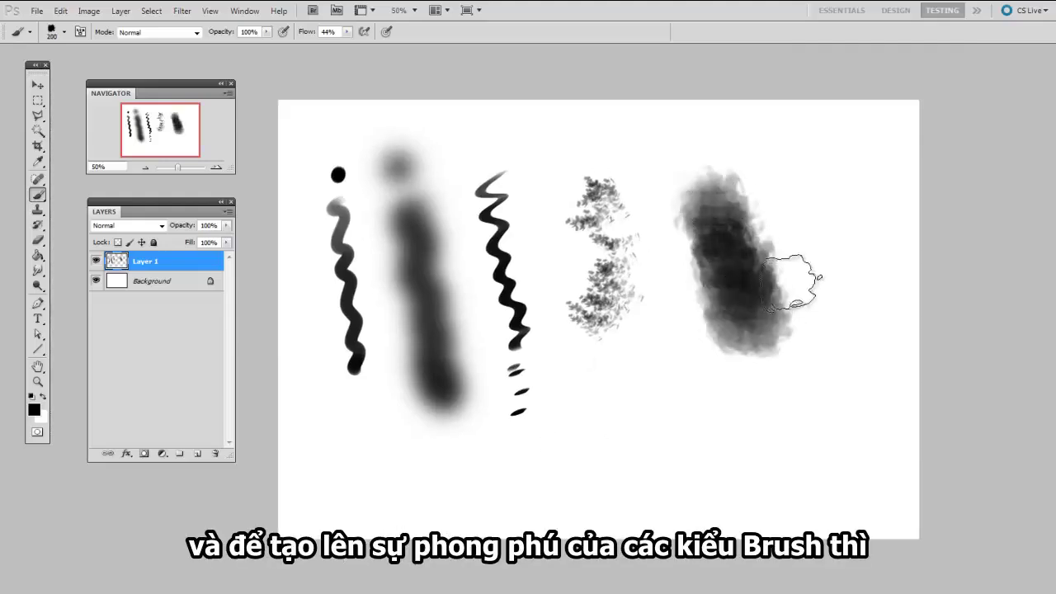
{"action": "key", "text": "bracketleft"}
- Choose the multi-line 35 brush preset and paint a wavy stroke beside the broad textured patch
{"action": "right_click", "coordinate": [692, 288]}
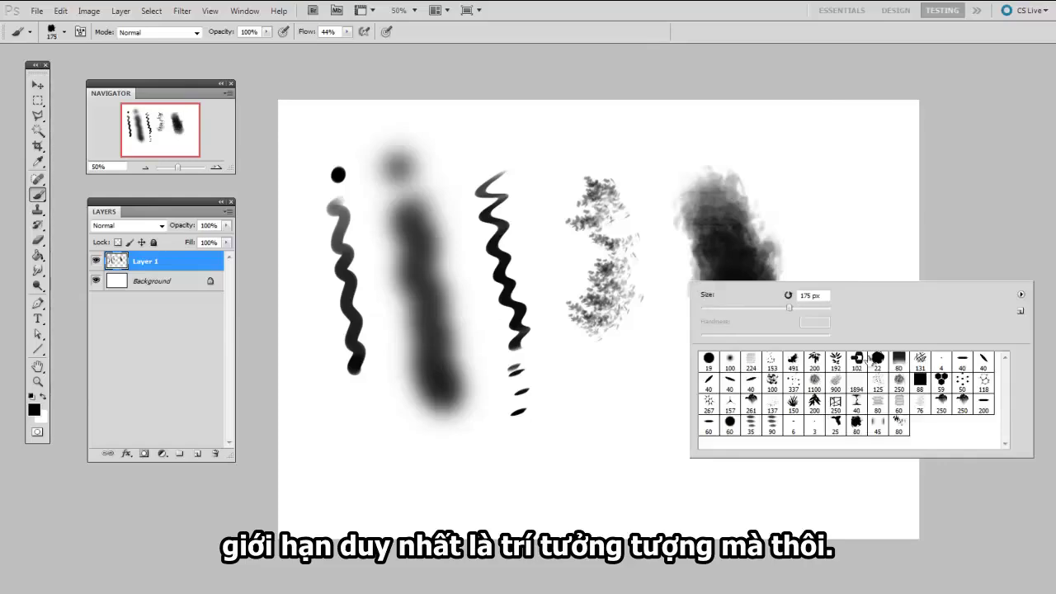
{"action": "double_click", "coordinate": [751, 423]}
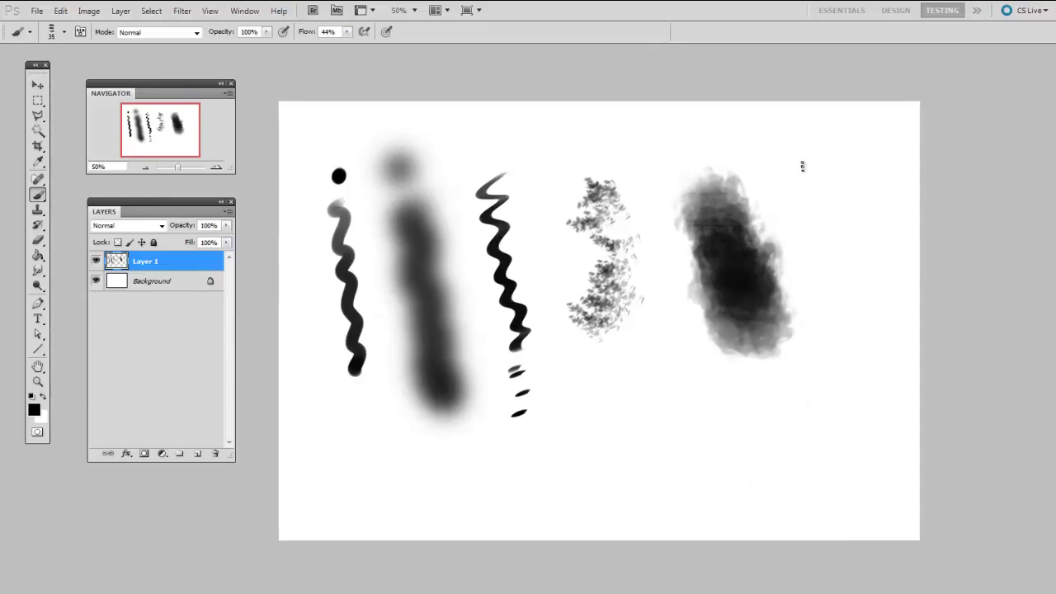
{"action": "mouse_move", "coordinate": [802, 167]}
{"action": "left_mouse_down"}
{"action": "mouse_move", "coordinate": [818, 343]}
{"action": "mouse_move", "coordinate": [833, 384]}
{"action": "left_mouse_up"}
- Choose a flat horizontal brush and paint a column of thick vertical blocks along the canvas's far edge
{"action": "right_click", "coordinate": [700, 341]}
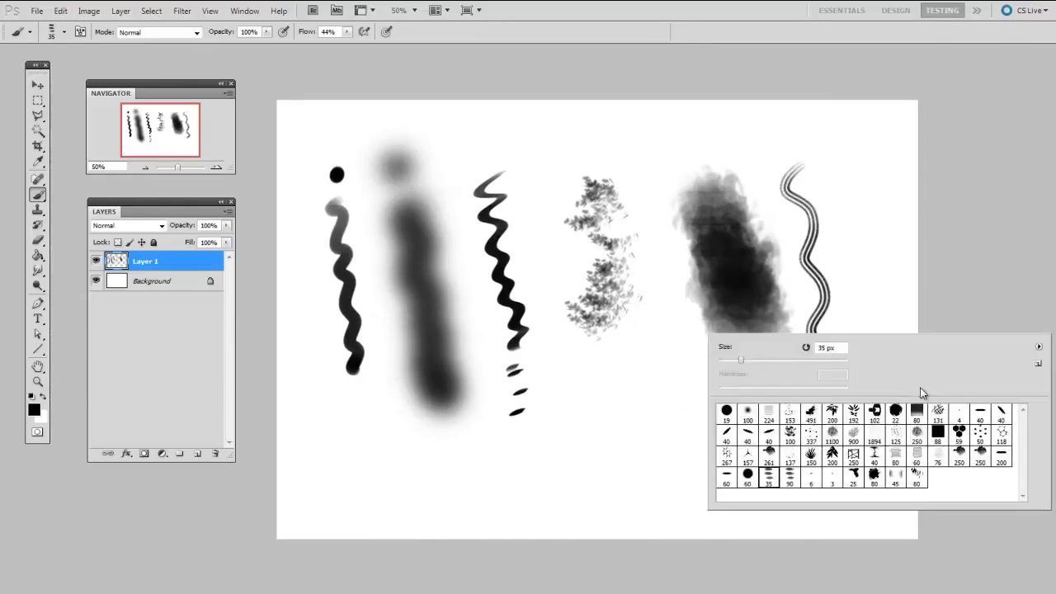
{"action": "double_click", "coordinate": [980, 412]}
{"action": "left_click_drag", "start_coordinate": [853, 165], "coordinate": [861, 277]}
{"action": "left_click_drag", "start_coordinate": [859, 308], "coordinate": [867, 350]}
{"action": "left_click_drag", "start_coordinate": [863, 383], "coordinate": [864, 389]}
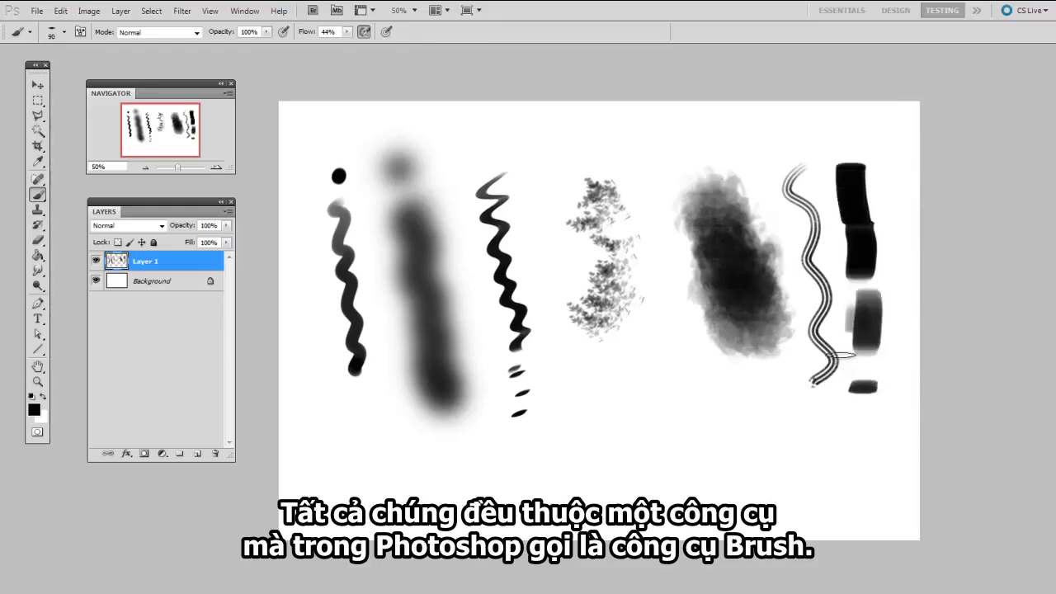
- Choose a small round brush and draw a thin pencil-like stroke in the empty area below the speckled texture
{"action": "right_click", "coordinate": [653, 383]}
{"action": "left_click", "coordinate": [675, 467]}
{"action": "left_click", "coordinate": [608, 448]}
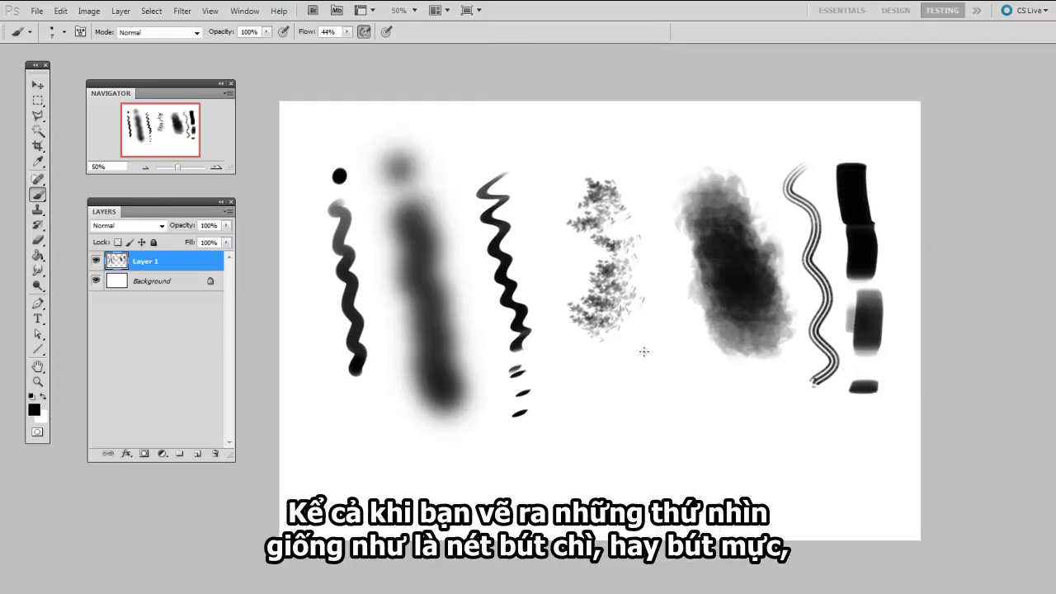
{"action": "mouse_move", "coordinate": [584, 435]}
{"action": "left_mouse_down"}
{"action": "mouse_move", "coordinate": [664, 351]}
{"action": "mouse_move", "coordinate": [645, 414]}
{"action": "left_mouse_up"}
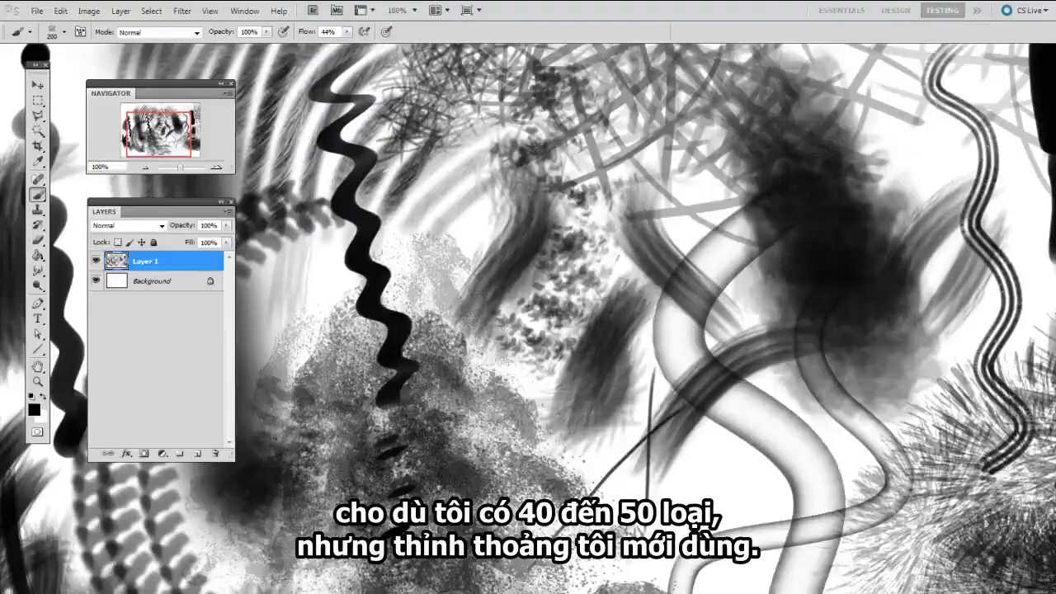
- Hide Layer 1 and add a new empty layer above it
{"action": "left_click", "coordinate": [96, 262]}
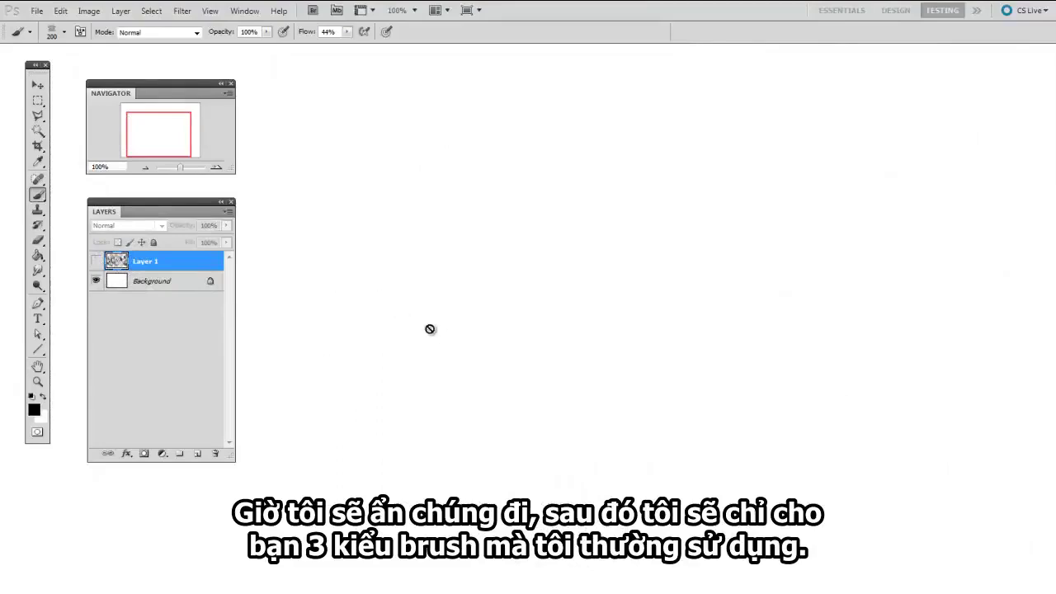
{"action": "key", "text": "ctrl+shift+alt+n"}
- Choose the hard round brush at 60 px and paint a black dot with a wavy stroke beneath it on the new layer
{"action": "right_click", "coordinate": [492, 314]}
{"action": "left_click", "coordinate": [510, 394]}
{"action": "left_click", "coordinate": [405, 392]}
{"action": "key", "text": "bracketright"}
{"action": "key", "text": "bracketright"}
{"action": "key", "text": "bracketright"}
{"action": "key", "text": "bracketright"}
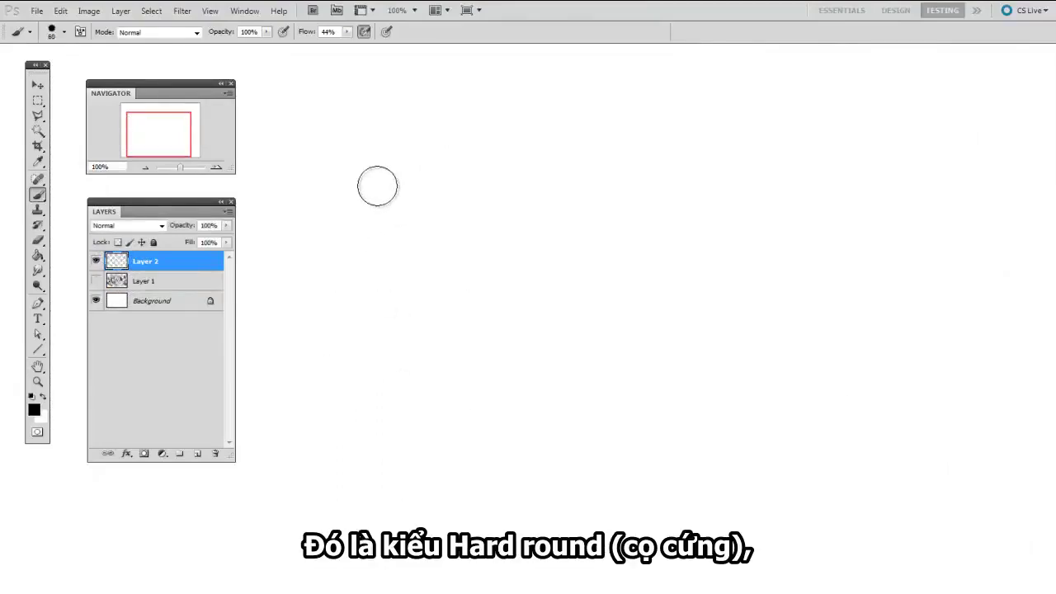
{"action": "left_click", "coordinate": [377, 183]}
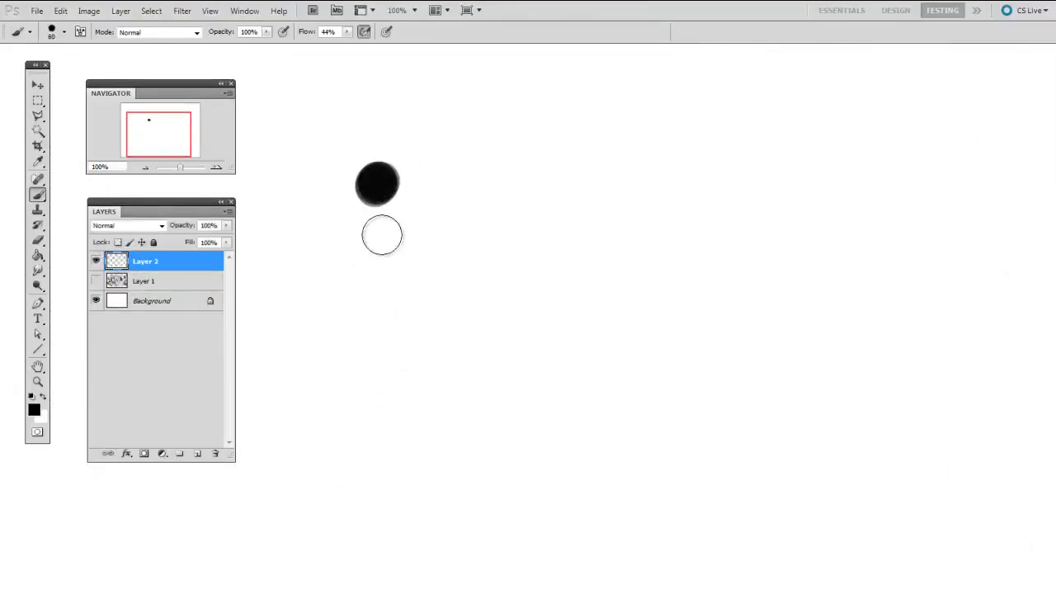
{"action": "mouse_move", "coordinate": [381, 235]}
{"action": "left_mouse_down"}
{"action": "mouse_move", "coordinate": [397, 276]}
{"action": "mouse_move", "coordinate": [405, 528]}
{"action": "left_mouse_up"}
- Choose the soft round brush, paint a dot, and paint a wavy stroke below it with the size reduced to 100 px
{"action": "right_click", "coordinate": [518, 320]}
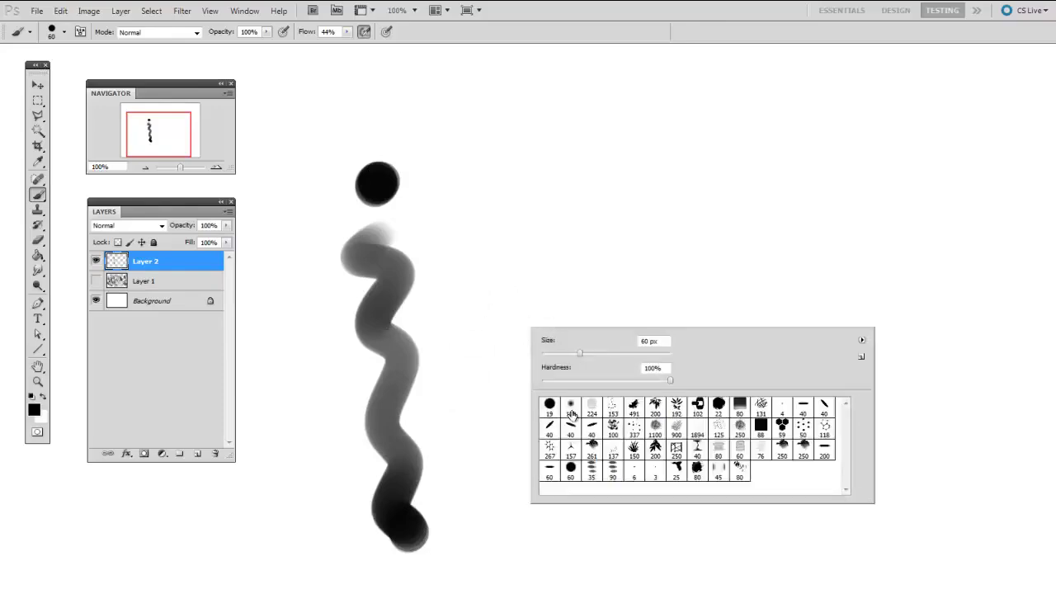
{"action": "double_click", "coordinate": [566, 409]}
{"action": "left_click", "coordinate": [529, 181]}
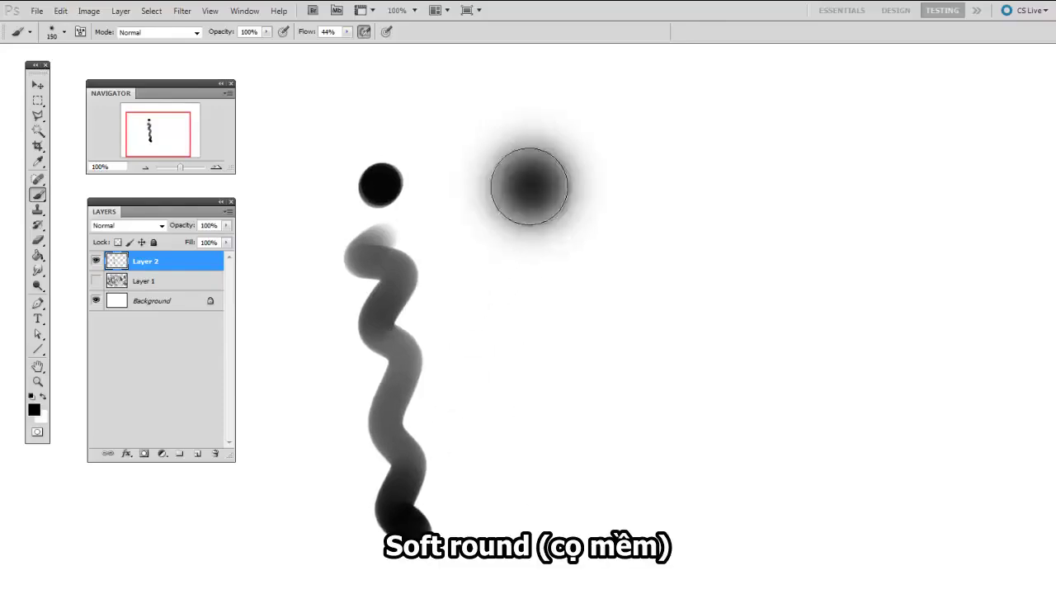
{"action": "key", "text": "bracketleft"}
{"action": "key", "text": "bracketleft"}
{"action": "mouse_move", "coordinate": [542, 266]}
{"action": "left_mouse_down"}
{"action": "mouse_move", "coordinate": [532, 300]}
{"action": "mouse_move", "coordinate": [564, 416]}
{"action": "mouse_move", "coordinate": [552, 593]}
{"action": "left_mouse_up"}
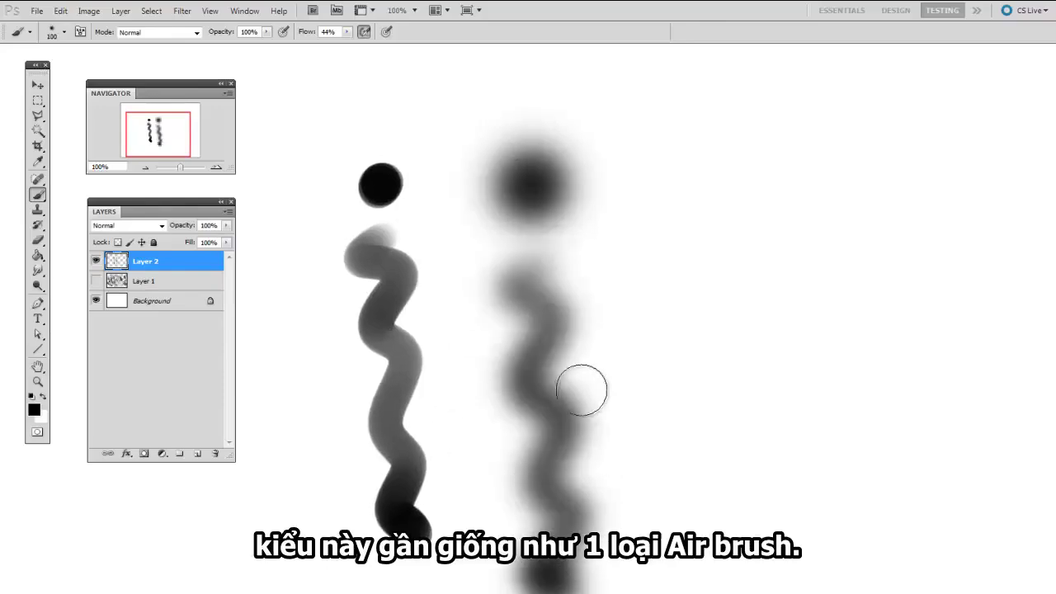
- Choose the flat horizontal 40 brush preset for the empty area beside the soft round stroke
{"action": "left_click_drag", "start_coordinate": [642, 321], "coordinate": [569, 329]}
{"action": "right_click", "coordinate": [631, 242]}
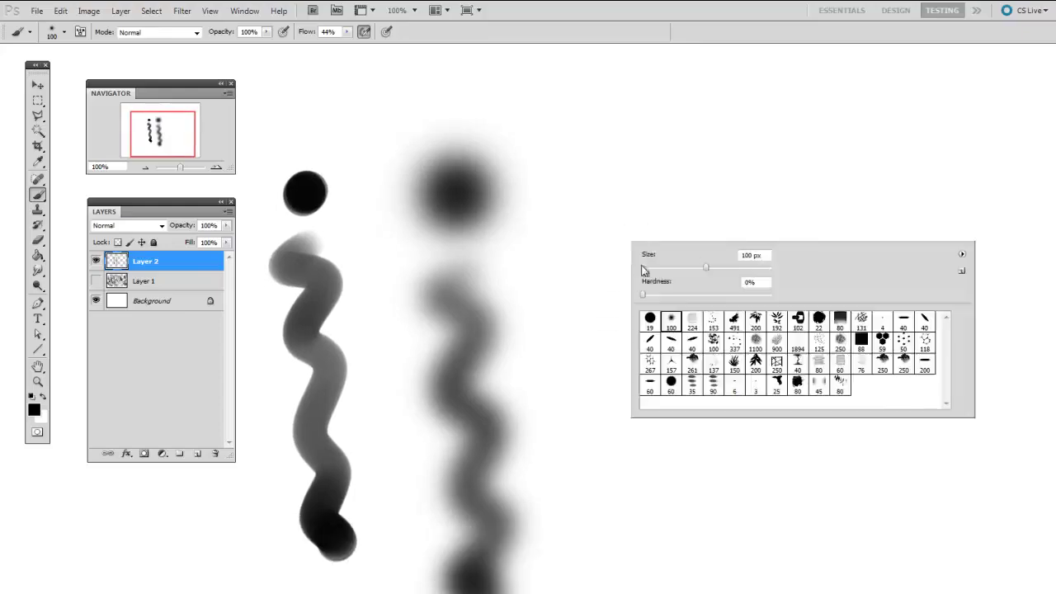
{"action": "left_click", "coordinate": [903, 320]}
{"action": "left_click", "coordinate": [551, 354]}
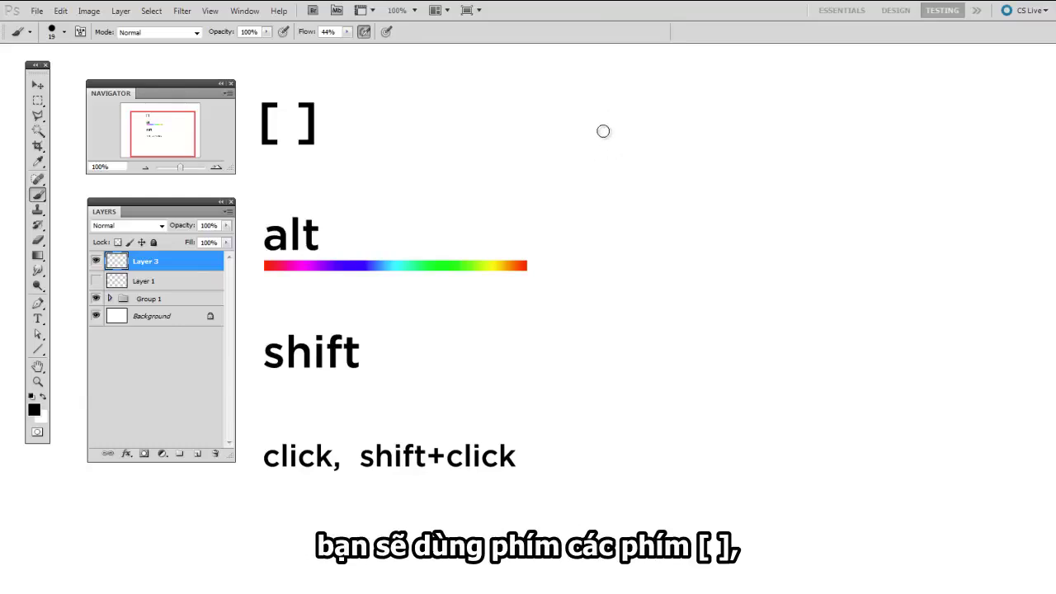
- Paint a row of four black dots of growing size beside the bracket text, enlarging the brush from 19 to 100 px
{"action": "left_click", "coordinate": [575, 126]}
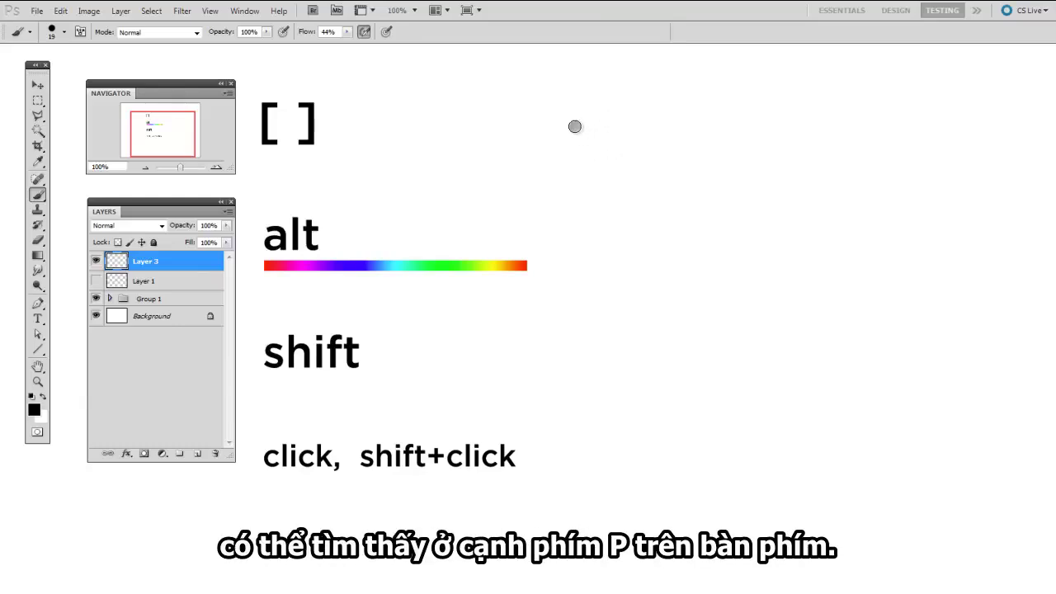
{"action": "key", "text": "bracketright"}
{"action": "key", "text": "bracketright"}
{"action": "left_click", "coordinate": [609, 126]}
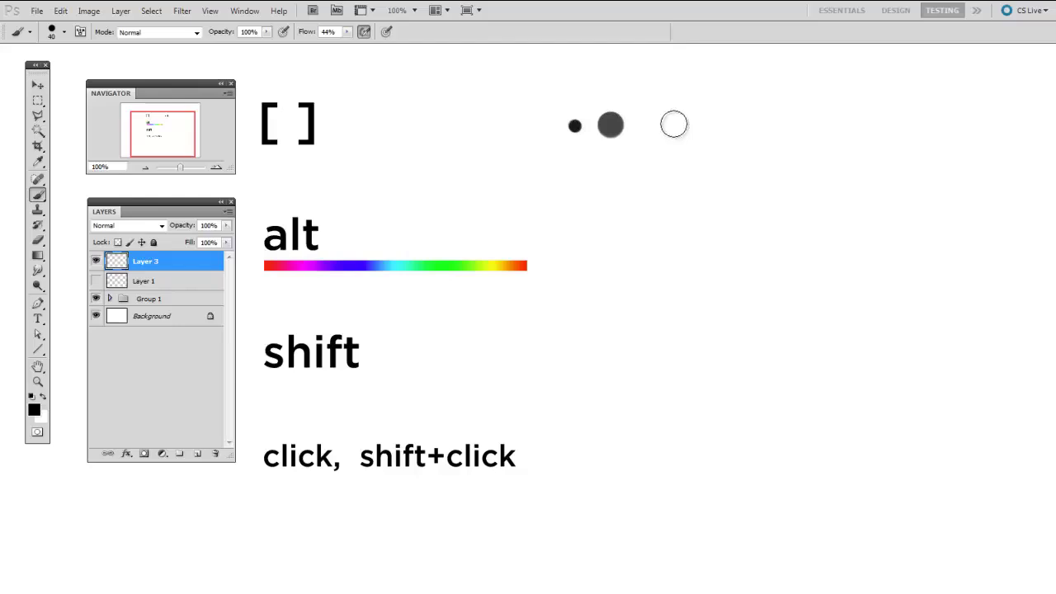
{"action": "key", "text": "bracketright"}
{"action": "key", "text": "bracketright"}
{"action": "key", "text": "bracketright"}
{"action": "key", "text": "bracketright"}
{"action": "left_click", "coordinate": [665, 124]}
{"action": "key", "text": "bracketright"}
{"action": "key", "text": "bracketright"}
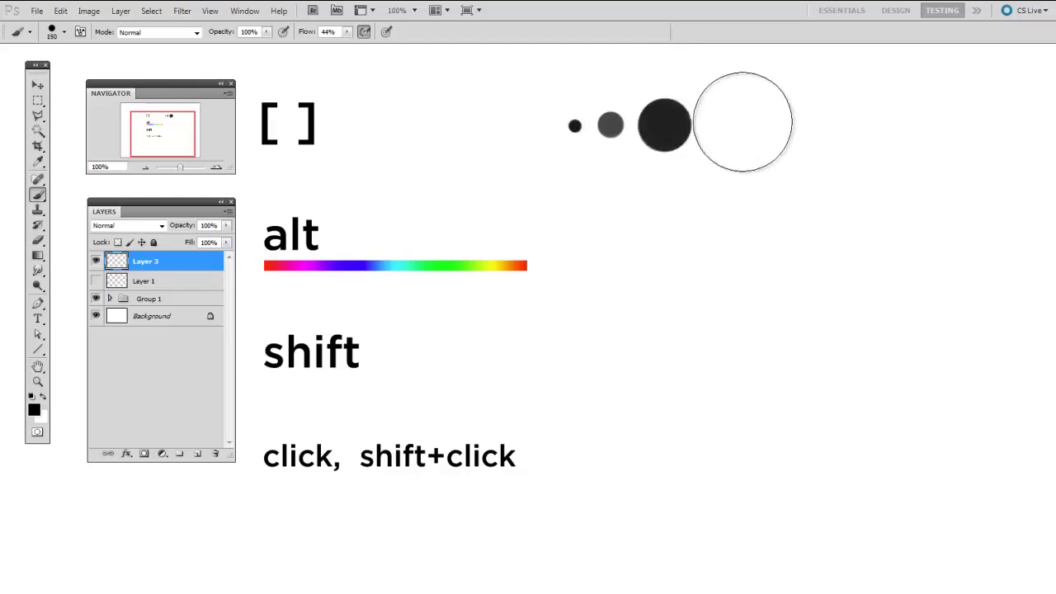
{"action": "left_click", "coordinate": [754, 123]}
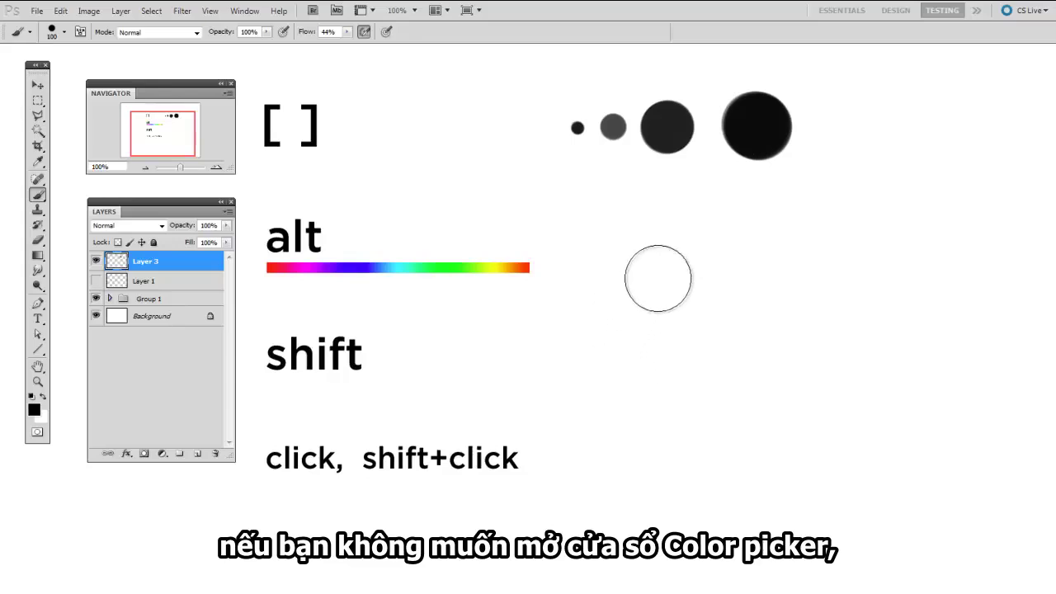
- Sample green from the rainbow bar, paint a dab beside it, and reduce the brush to 80 px
{"action": "key", "text": "space"}
{"action": "left_click_drag", "start_coordinate": [663, 199], "coordinate": [666, 203]}
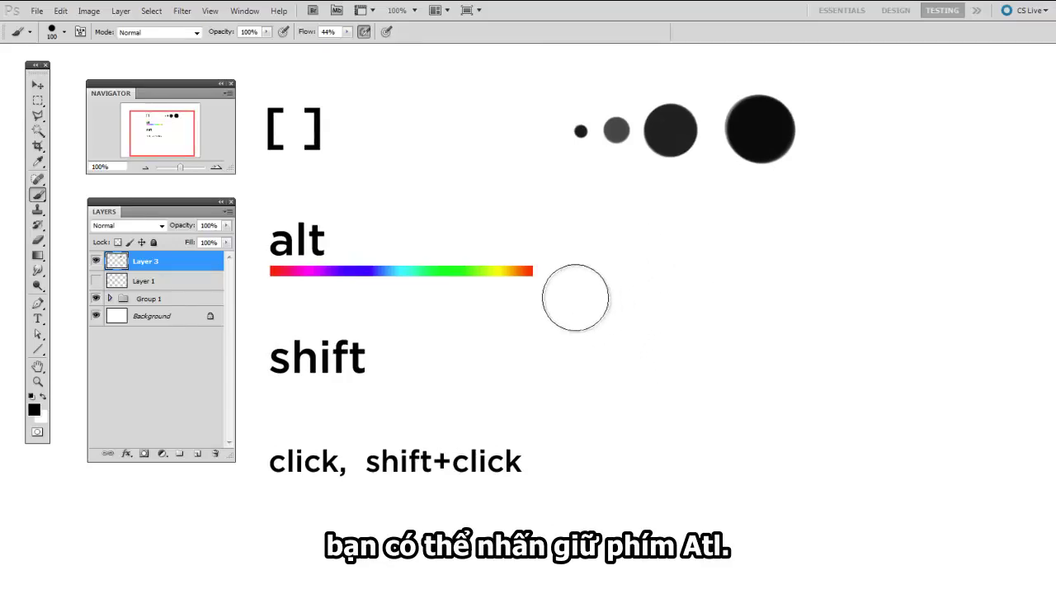
{"action": "key", "text": "alt"}
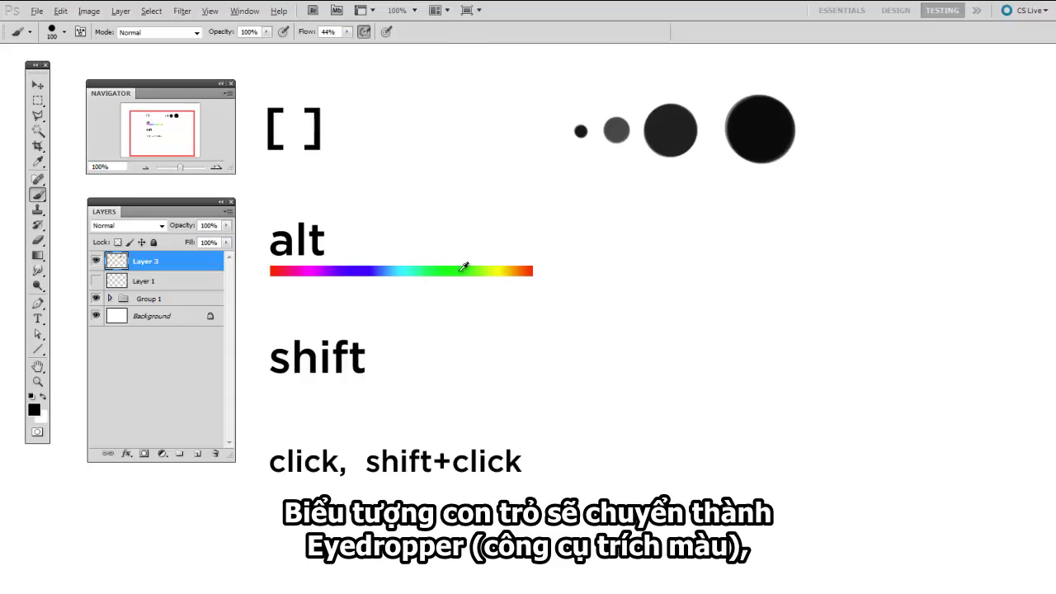
{"action": "left_click", "coordinate": [577, 279]}
{"action": "key", "text": "bracketleft"}
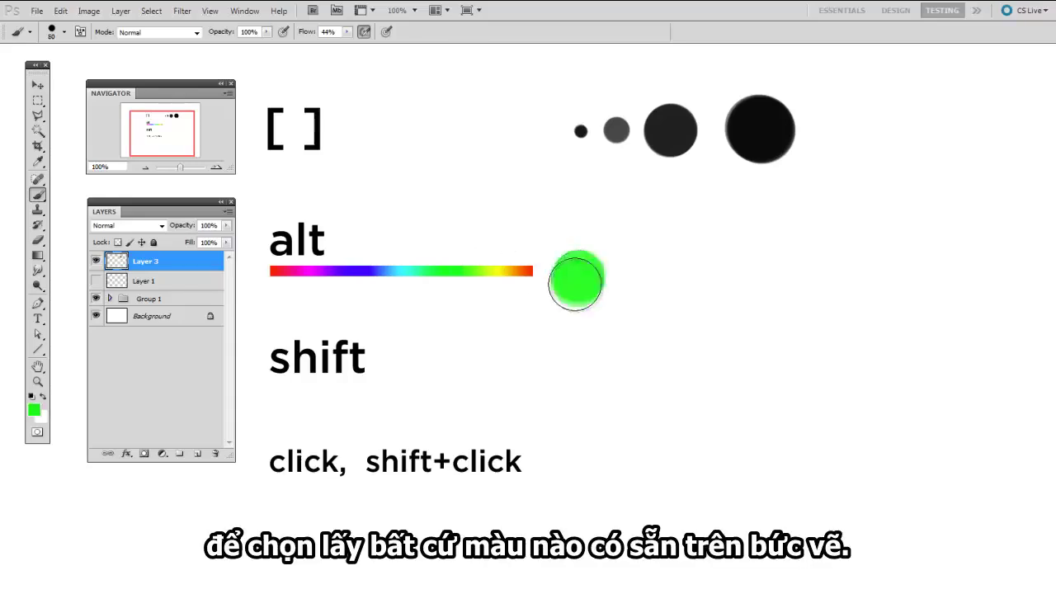
- Sample orange, magenta and blue from the rainbow bar, painting a large dab of each in a row beside the green one
{"action": "left_click", "coordinate": [524, 265], "text": "alt"}
{"action": "left_click_drag", "start_coordinate": [627, 284], "coordinate": [745, 281]}
{"action": "left_click", "coordinate": [328, 266], "text": "alt"}
{"action": "key", "text": "bracketright"}
{"action": "key", "text": "bracketright"}
{"action": "left_click", "coordinate": [357, 266], "text": "alt"}
{"action": "mouse_move", "coordinate": [808, 275]}
{"action": "left_mouse_down"}
{"action": "mouse_move", "coordinate": [837, 294]}
{"action": "mouse_move", "coordinate": [811, 292]}
{"action": "mouse_move", "coordinate": [836, 274]}
{"action": "left_mouse_up"}
- Sample yellow-orange from the rainbow bar and paint a dab with a smaller brush at the end of the color row
{"action": "left_click", "coordinate": [532, 256], "text": "alt"}
{"action": "key", "text": "bracketleft"}
{"action": "key", "text": "bracketleft"}
{"action": "key", "text": "bracketleft"}
{"action": "left_click_drag", "start_coordinate": [903, 272], "coordinate": [922, 277]}
- With the 19 px hard round preset reduced to 8 px and black sampled from the largest dot, paint a straight horizontal line beside "shift"
{"action": "left_click_drag", "start_coordinate": [687, 224], "coordinate": [691, 227]}
{"action": "right_click", "coordinate": [680, 246]}
{"action": "double_click", "coordinate": [698, 327]}
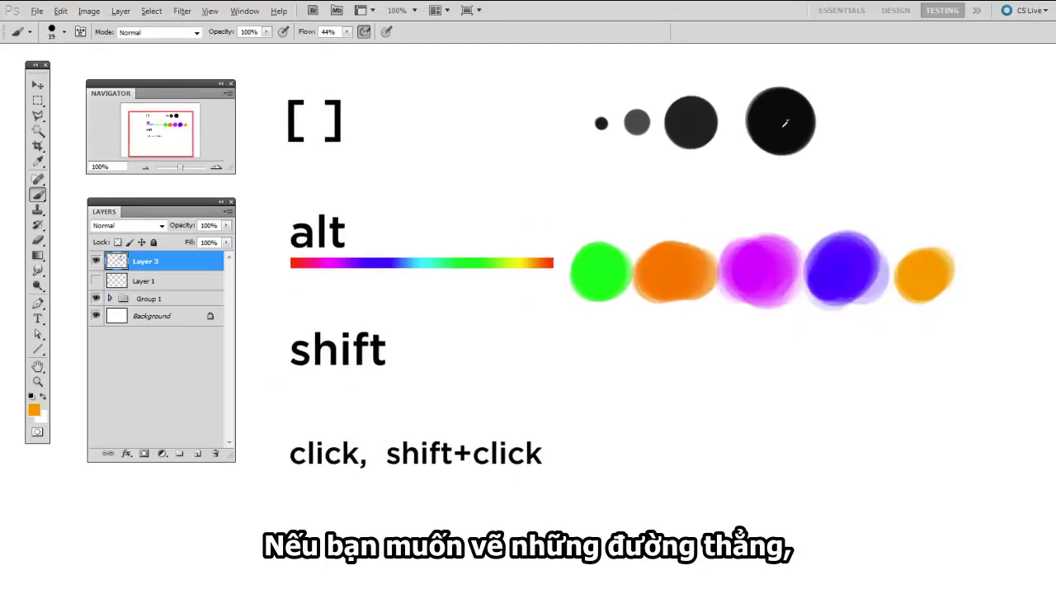
{"action": "left_click", "coordinate": [780, 127], "text": "alt"}
{"action": "key", "text": "bracketleft"}
{"action": "key", "text": "bracketleft"}
{"action": "key", "text": "bracketleft"}
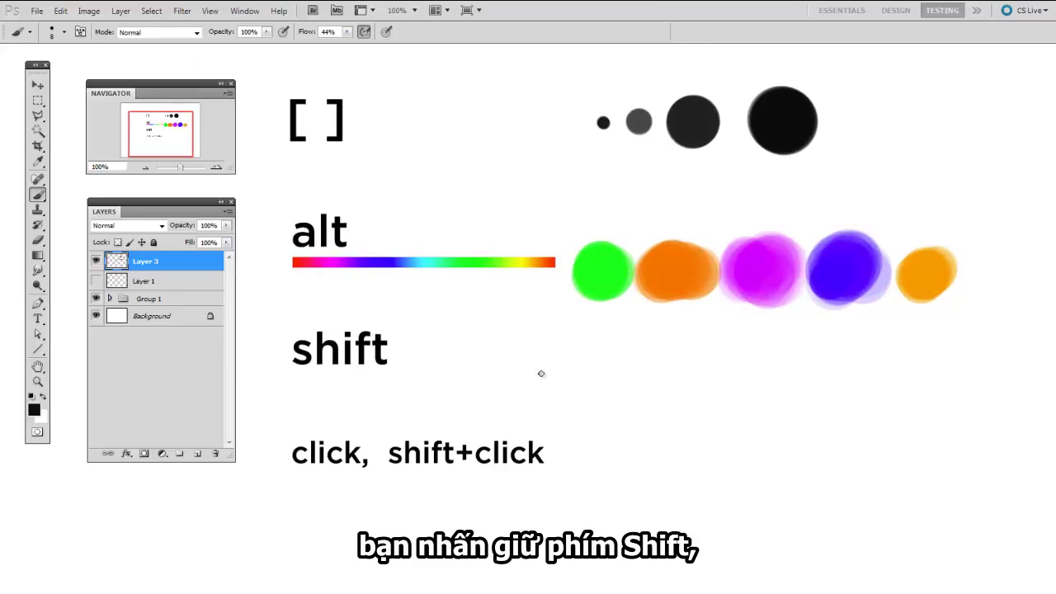
{"action": "mouse_move", "coordinate": [538, 371]}
{"action": "left_mouse_down"}
{"action": "mouse_move", "coordinate": [830, 370]}
{"action": "mouse_move", "coordinate": [520, 371]}
{"action": "mouse_move", "coordinate": [861, 372]}
{"action": "left_mouse_up"}
- Reduce the brush to 4 px and paint a straight vertical line between the shift text and the horizontal line
{"action": "key", "text": "bracketleft"}
{"action": "key", "text": "bracketleft"}
{"action": "key", "text": "bracketleft"}
{"action": "key", "text": "bracketleft"}
{"action": "mouse_move", "coordinate": [501, 376]}
{"action": "left_mouse_down"}
{"action": "mouse_move", "coordinate": [510, 301]}
{"action": "mouse_move", "coordinate": [502, 386]}
{"action": "left_mouse_up"}
{"action": "left_click_drag", "start_coordinate": [504, 313], "coordinate": [504, 363]}
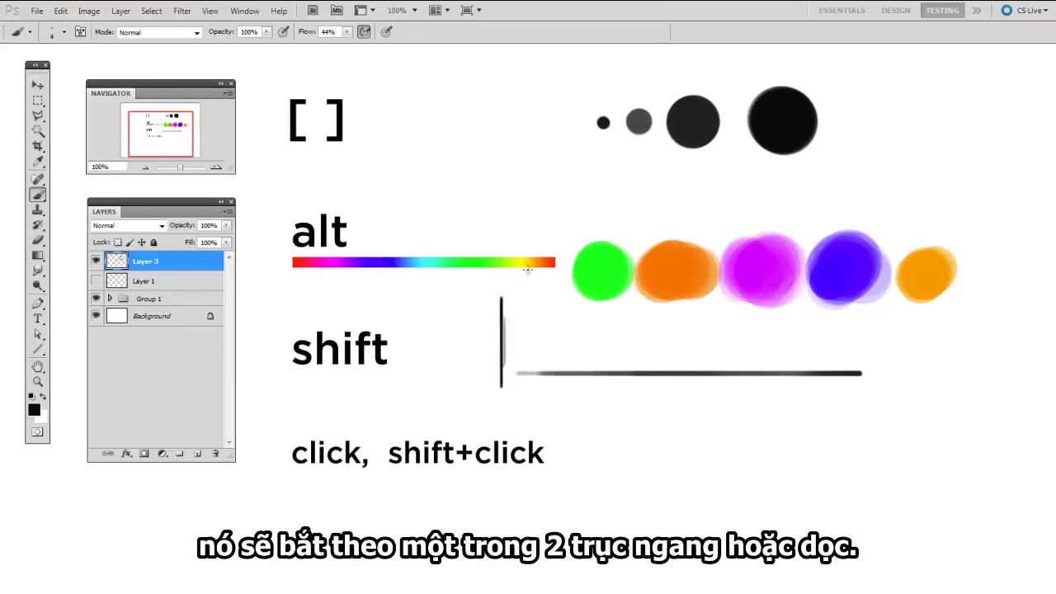
- Paint five crossing straight black lines at different angles beside "click, shift+click", varying the brush between 4 and 8 px
{"action": "left_click_drag", "start_coordinate": [738, 393], "coordinate": [716, 388]}
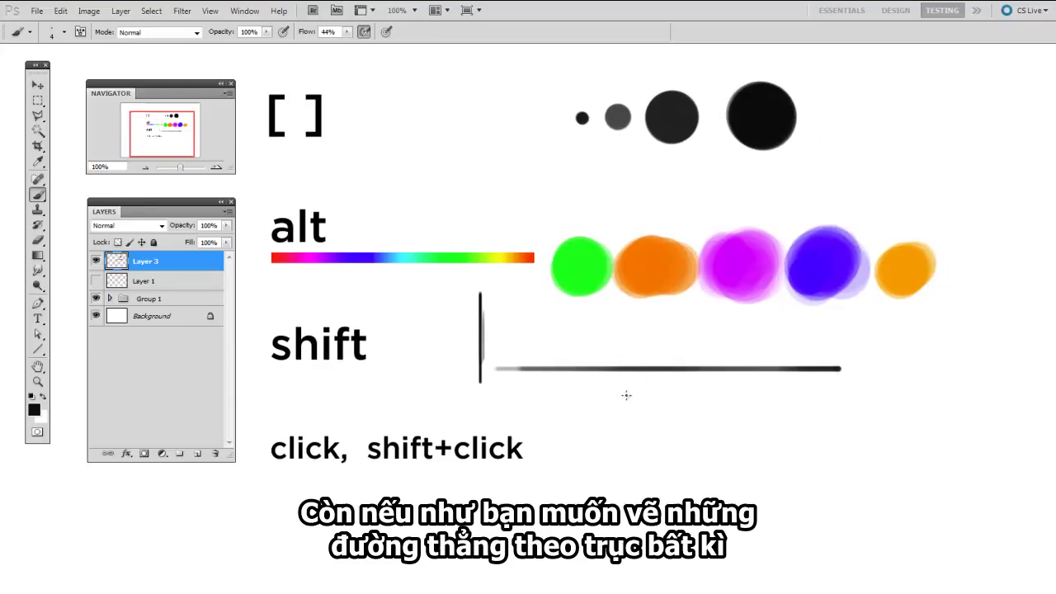
{"action": "right_click", "coordinate": [601, 392]}
{"action": "left_click_drag", "start_coordinate": [563, 421], "coordinate": [576, 427]}
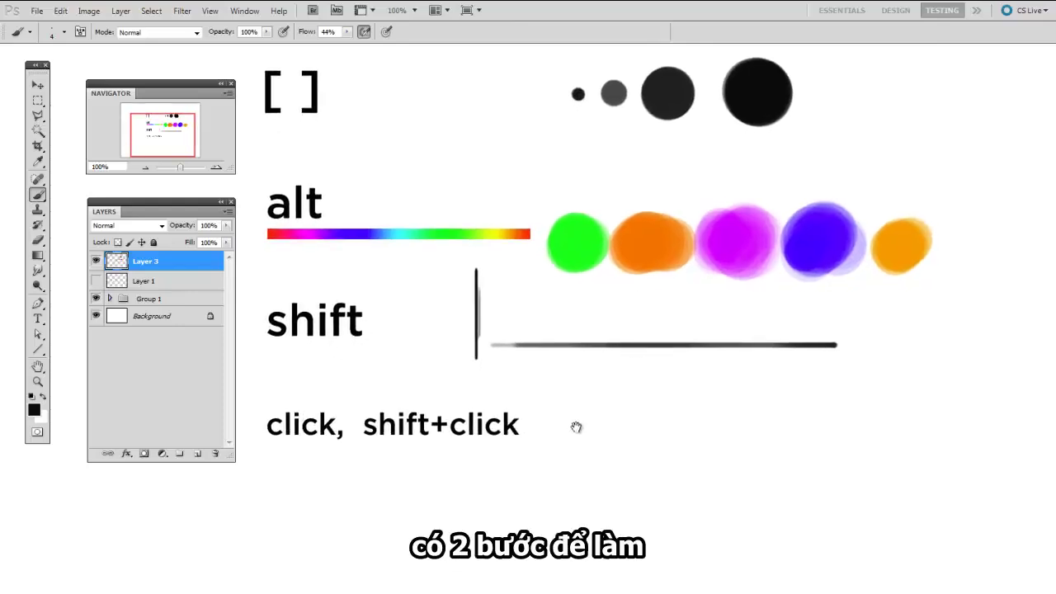
{"action": "scroll", "coordinate": [527, 436], "scroll_direction": "down", "scroll_amount": 1}
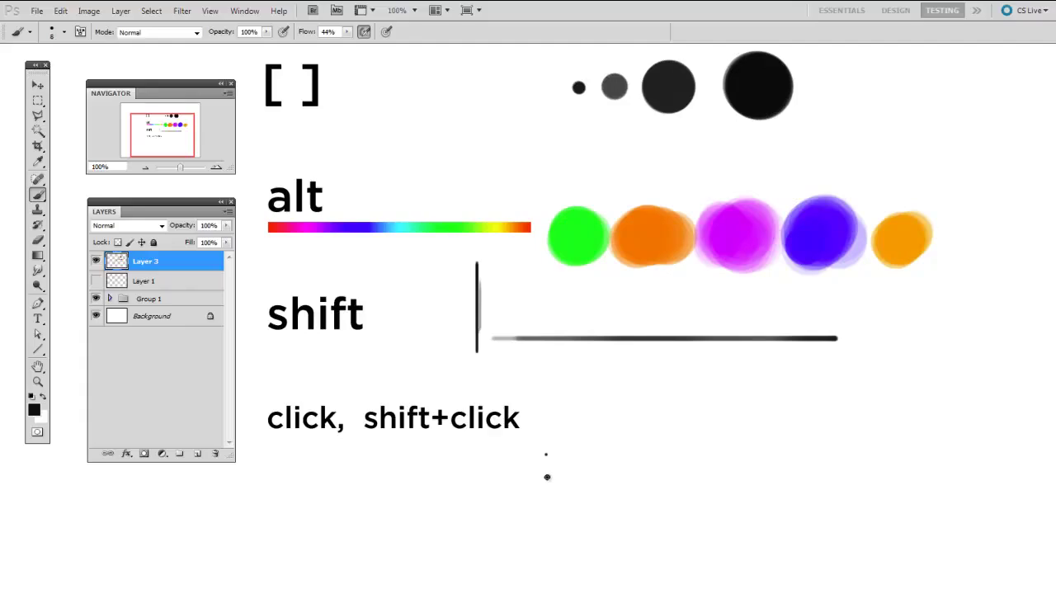
{"action": "left_click", "coordinate": [908, 369], "text": "shift"}
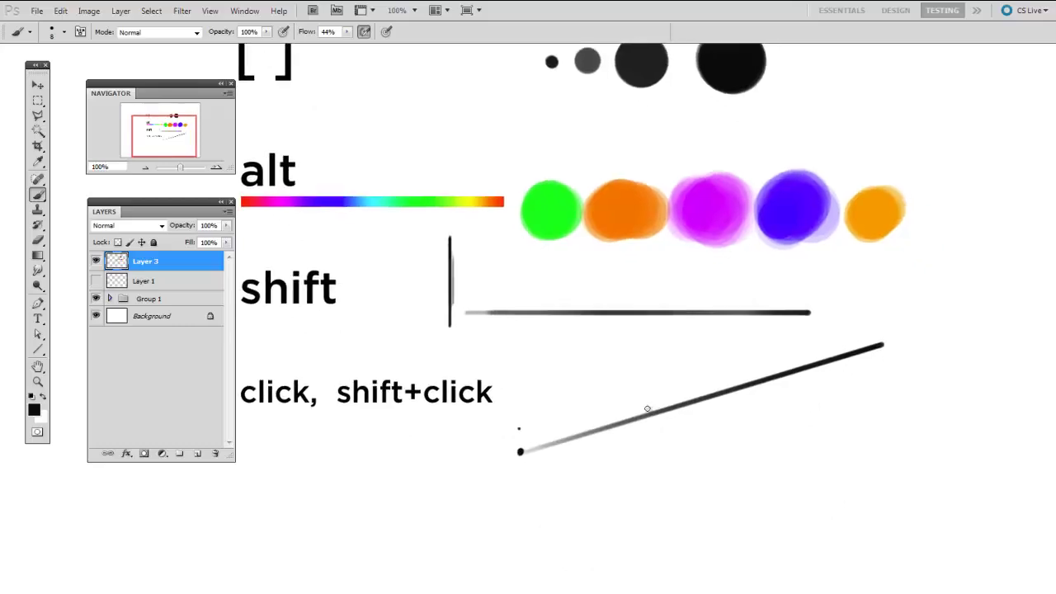
{"action": "left_click", "coordinate": [922, 458], "text": "shift"}
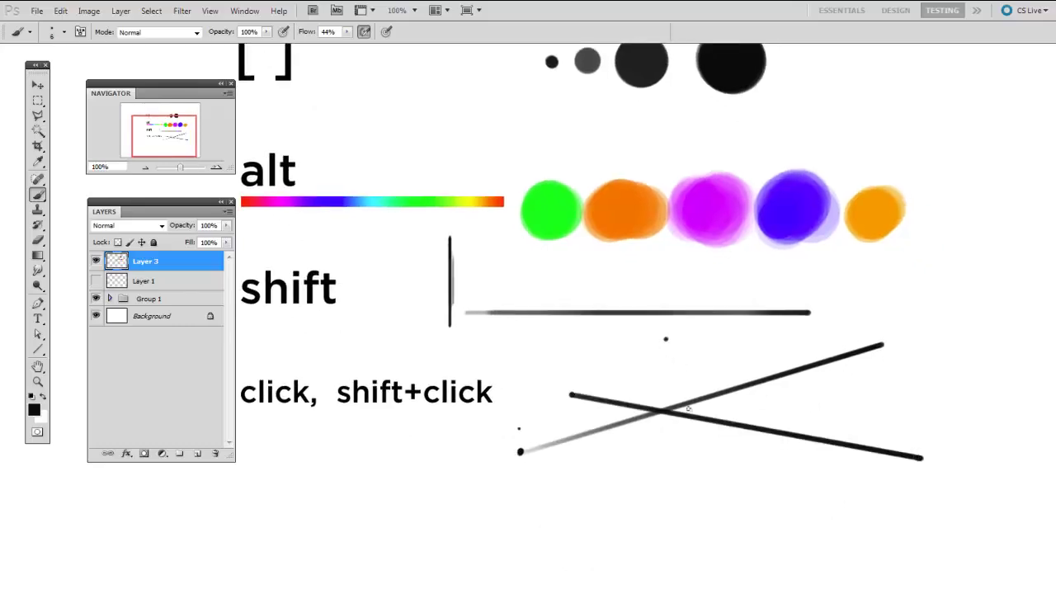
{"action": "left_click", "coordinate": [697, 465], "text": "shift"}
{"action": "left_click", "coordinate": [889, 405], "text": "shift"}
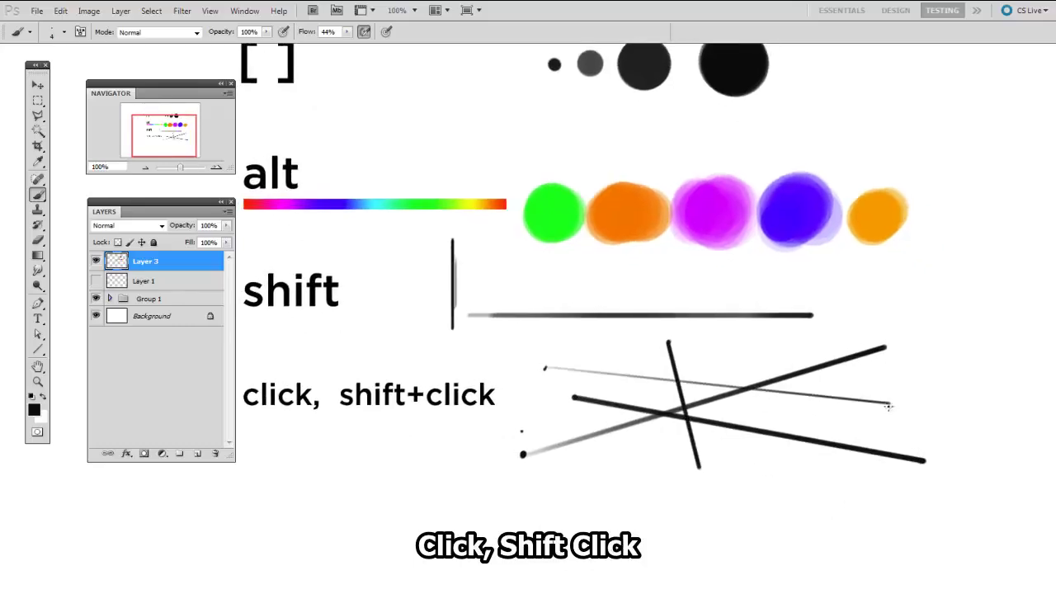
{"action": "left_click", "coordinate": [929, 325]}
{"action": "left_click", "coordinate": [733, 471], "text": "shift"}
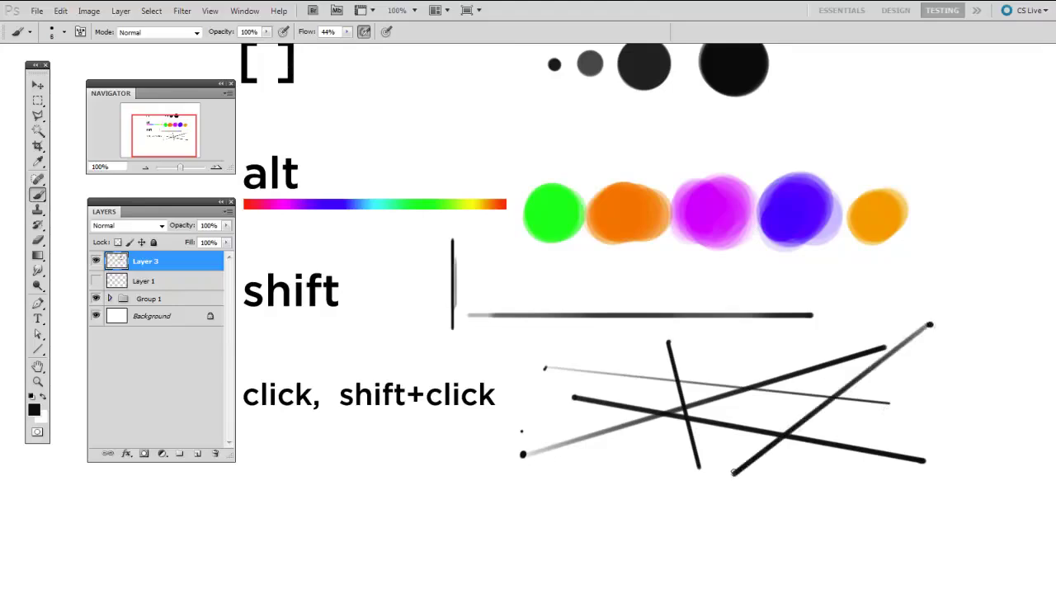
- Add five more straight black lines at various angles across the existing group of lines
{"action": "left_click_drag", "start_coordinate": [853, 363], "coordinate": [885, 418]}
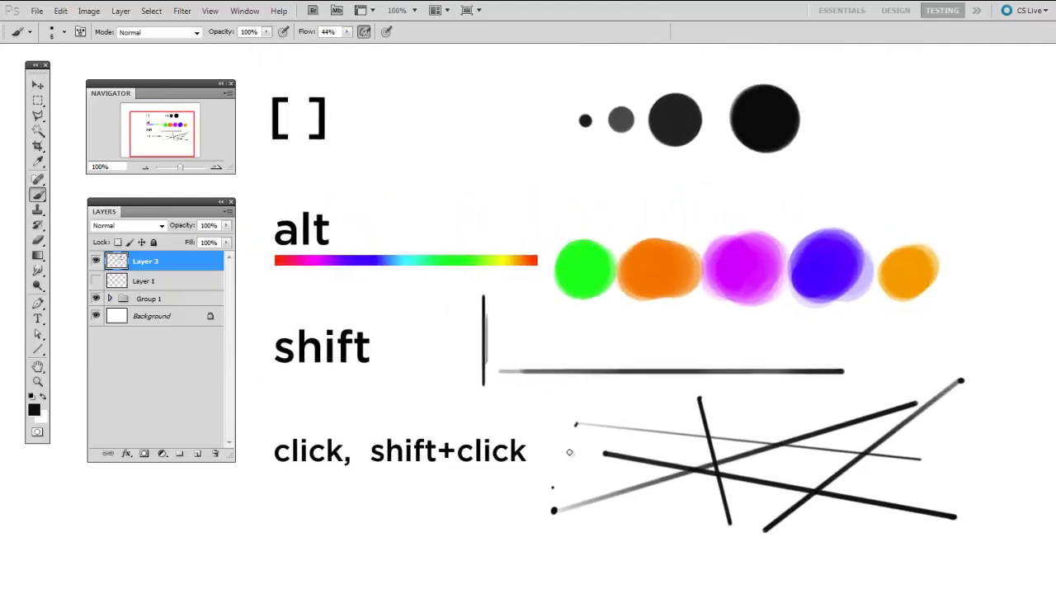
{"action": "left_click", "coordinate": [888, 389], "text": "shift"}
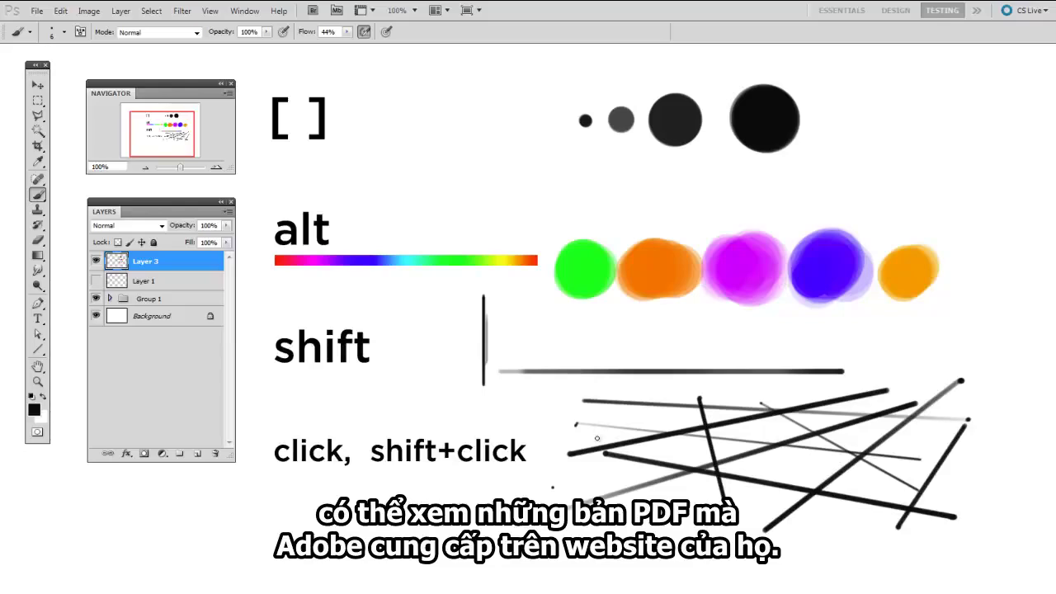
{"action": "left_click", "coordinate": [976, 390]}
{"action": "left_click", "coordinate": [849, 511], "text": "shift"}
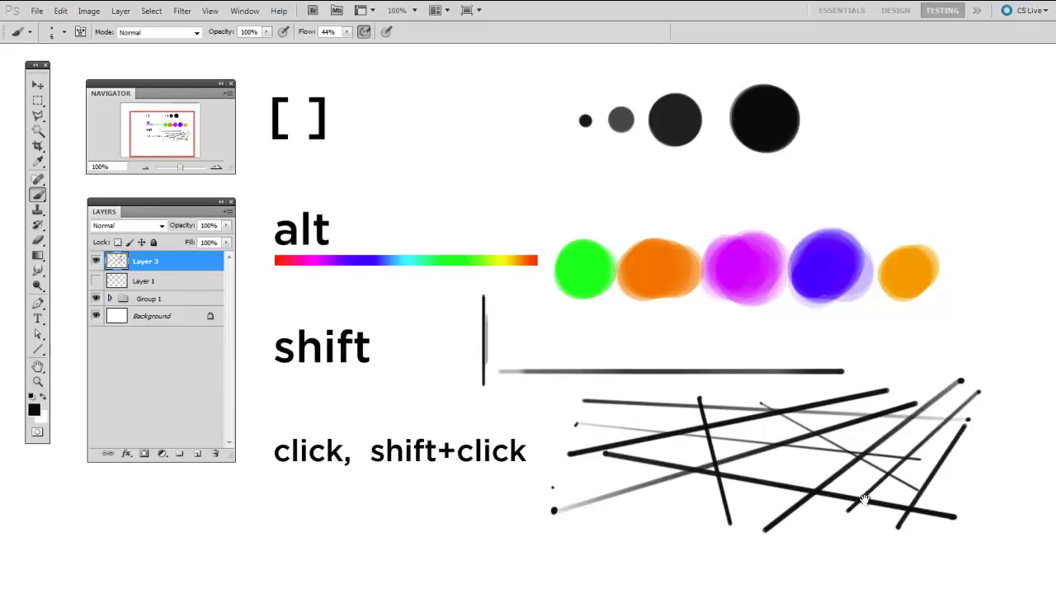
{"action": "left_click_drag", "start_coordinate": [876, 464], "coordinate": [874, 466]}
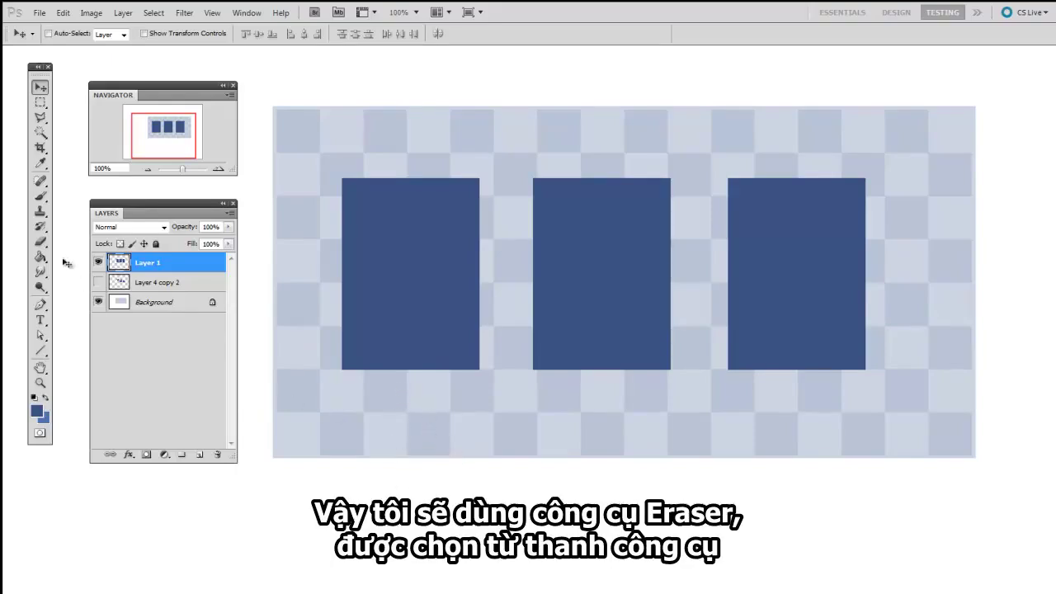
- Using the Eraser with the hard round preset, erase curving strokes across the upper part of the first blue rectangle
{"action": "left_click", "coordinate": [40, 241]}
{"action": "left_click", "coordinate": [103, 236]}
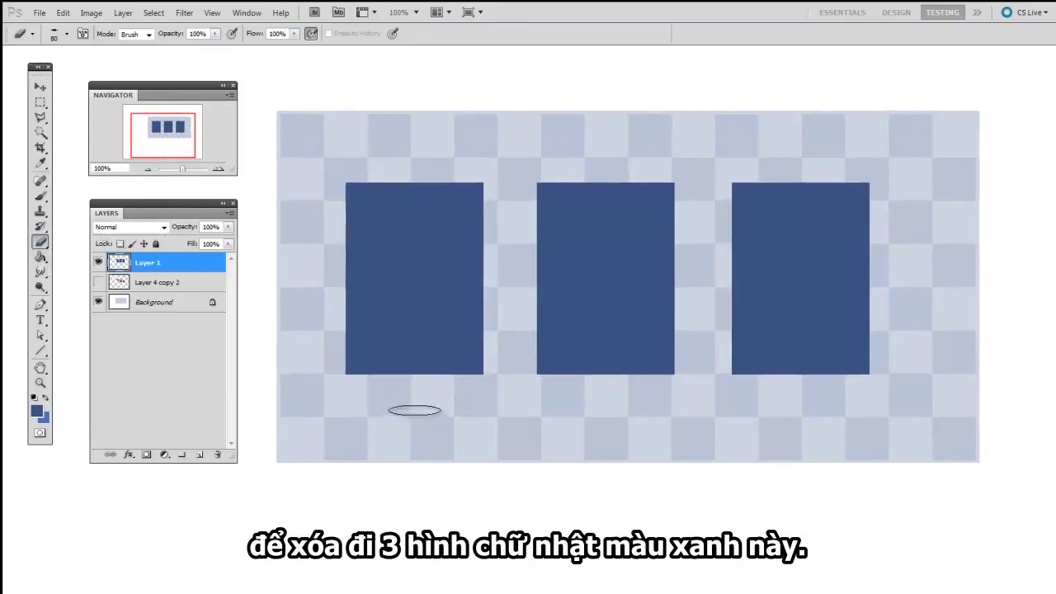
{"action": "right_click", "coordinate": [292, 297]}
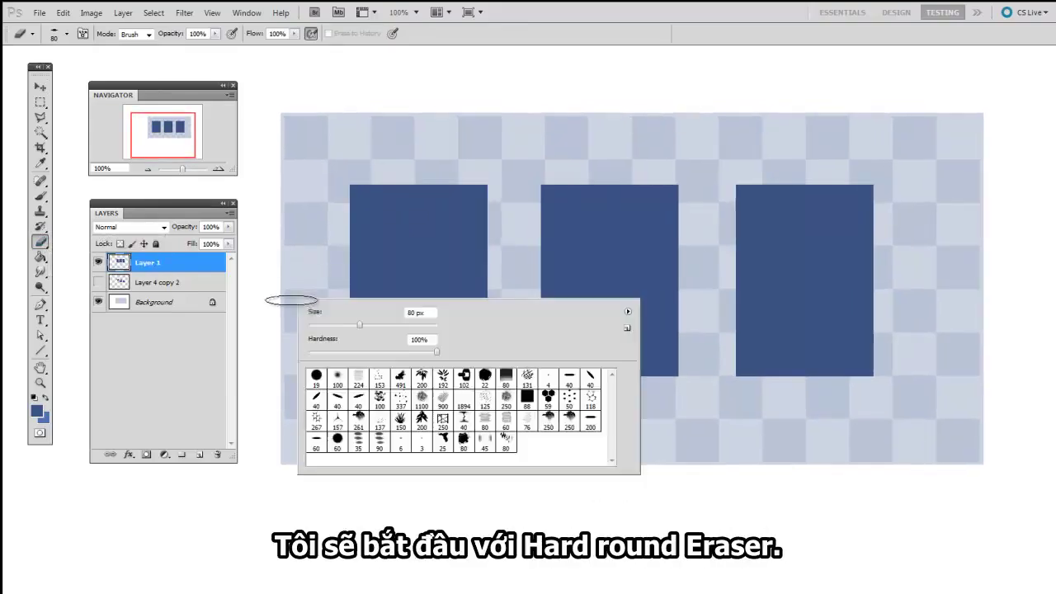
{"action": "double_click", "coordinate": [317, 376]}
{"action": "mouse_move", "coordinate": [349, 181]}
{"action": "left_mouse_down"}
{"action": "mouse_move", "coordinate": [378, 224]}
{"action": "mouse_move", "coordinate": [397, 216]}
{"action": "mouse_move", "coordinate": [426, 229]}
{"action": "mouse_move", "coordinate": [432, 237]}
{"action": "mouse_move", "coordinate": [414, 250]}
{"action": "mouse_move", "coordinate": [416, 190]}
{"action": "mouse_move", "coordinate": [458, 275]}
{"action": "left_mouse_up"}
- Choose the soft round 100 px eraser preset and fade out the upper part of the middle rectangle with progressively smaller sizes
{"action": "right_click", "coordinate": [446, 265]}
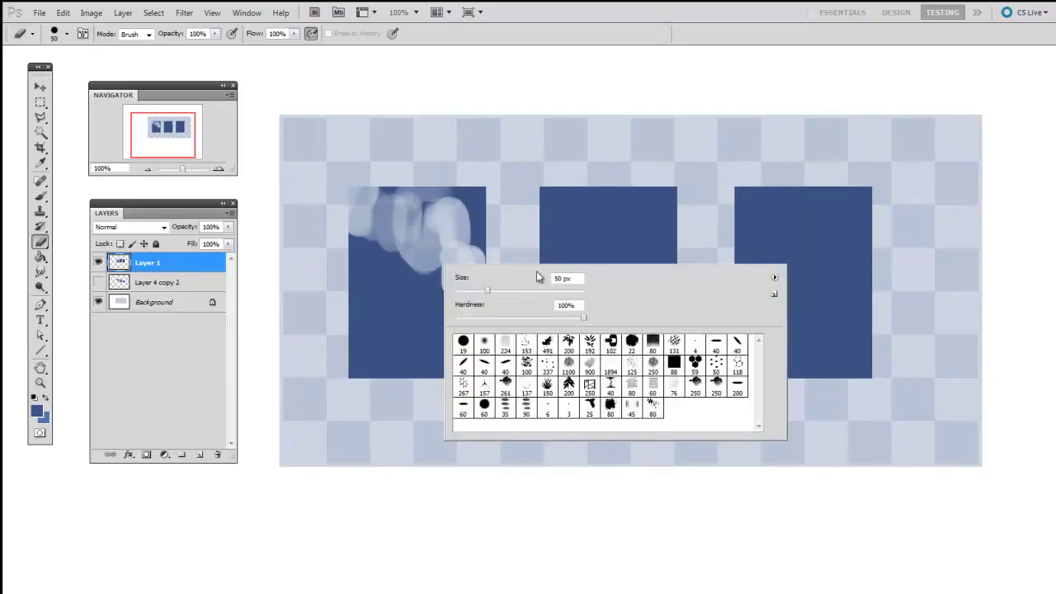
{"action": "left_click", "coordinate": [483, 343]}
{"action": "left_click", "coordinate": [390, 408]}
{"action": "left_click_drag", "start_coordinate": [399, 343], "coordinate": [398, 347]}
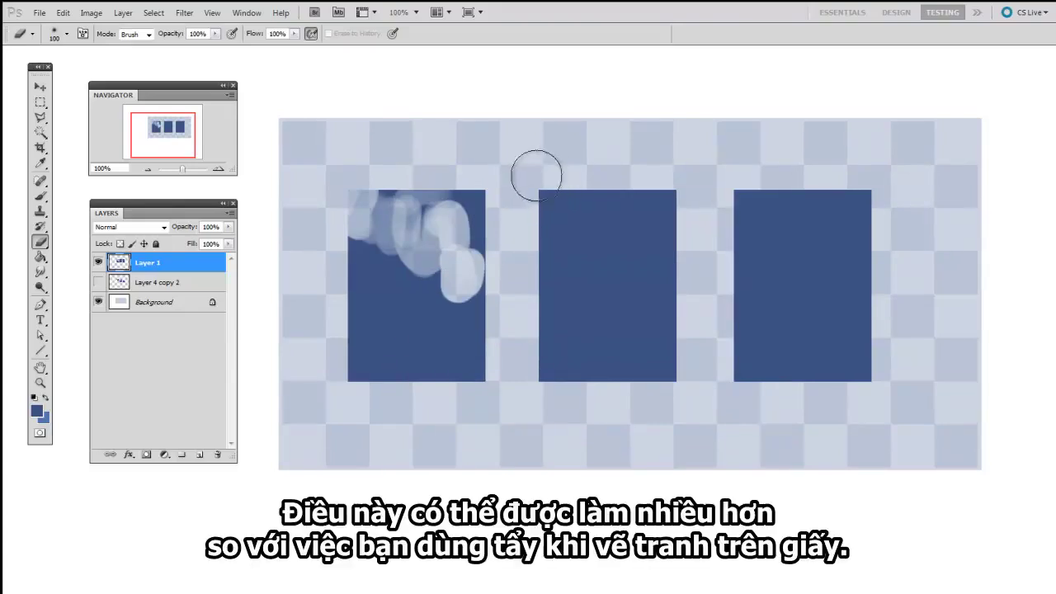
{"action": "mouse_move", "coordinate": [531, 189]}
{"action": "left_mouse_down"}
{"action": "mouse_move", "coordinate": [646, 154]}
{"action": "mouse_move", "coordinate": [573, 168]}
{"action": "mouse_move", "coordinate": [643, 174]}
{"action": "left_mouse_up"}
{"action": "key", "text": "bracketleft"}
{"action": "key", "text": "bracketleft"}
{"action": "mouse_move", "coordinate": [577, 174]}
{"action": "left_mouse_down"}
{"action": "mouse_move", "coordinate": [665, 187]}
{"action": "mouse_move", "coordinate": [639, 180]}
{"action": "left_mouse_up"}
{"action": "left_click_drag", "start_coordinate": [544, 228], "coordinate": [581, 161]}
{"action": "key", "text": "bracketleft"}
{"action": "key", "text": "bracketleft"}
{"action": "key", "text": "bracketleft"}
{"action": "mouse_move", "coordinate": [532, 293]}
{"action": "left_mouse_down"}
{"action": "mouse_move", "coordinate": [614, 138]}
{"action": "mouse_move", "coordinate": [540, 224]}
{"action": "mouse_move", "coordinate": [590, 198]}
{"action": "mouse_move", "coordinate": [641, 190]}
{"action": "mouse_move", "coordinate": [650, 255]}
{"action": "mouse_move", "coordinate": [651, 189]}
{"action": "mouse_move", "coordinate": [564, 240]}
{"action": "mouse_move", "coordinate": [697, 158]}
{"action": "mouse_move", "coordinate": [588, 237]}
{"action": "left_mouse_up"}
- Choose the flat 40 px eraser preset, enlarge it, and erase strokes across the upper right corner of the third rectangle
{"action": "key", "text": "bracketright"}
{"action": "key", "text": "bracketright"}
{"action": "key", "text": "bracketright"}
{"action": "key", "text": "bracketright"}
{"action": "key", "text": "bracketright"}
{"action": "key", "text": "bracketright"}
{"action": "key", "text": "bracketright"}
{"action": "key", "text": "bracketright"}
{"action": "right_click", "coordinate": [589, 237]}
{"action": "left_click", "coordinate": [860, 315]}
{"action": "left_click_drag", "start_coordinate": [502, 279], "coordinate": [504, 283]}
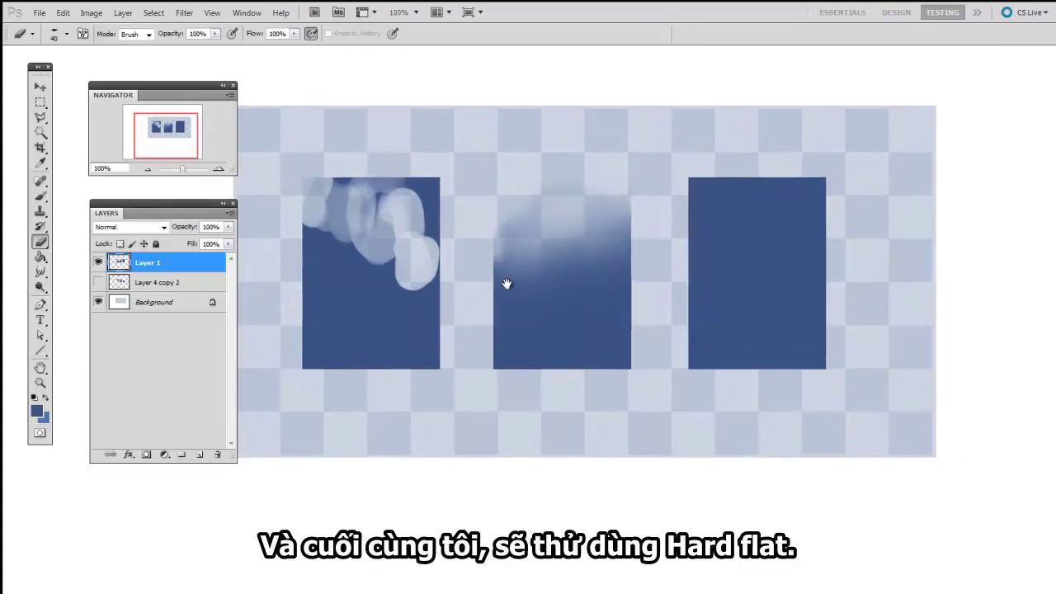
{"action": "key", "text": "bracketright"}
{"action": "key", "text": "bracketright"}
{"action": "key", "text": "bracketright"}
{"action": "mouse_move", "coordinate": [748, 165]}
{"action": "left_mouse_down"}
{"action": "mouse_move", "coordinate": [835, 198]}
{"action": "mouse_move", "coordinate": [841, 259]}
{"action": "mouse_move", "coordinate": [760, 143]}
{"action": "mouse_move", "coordinate": [800, 244]}
{"action": "mouse_move", "coordinate": [823, 261]}
{"action": "mouse_move", "coordinate": [817, 173]}
{"action": "mouse_move", "coordinate": [823, 259]}
{"action": "mouse_move", "coordinate": [827, 168]}
{"action": "mouse_move", "coordinate": [823, 265]}
{"action": "left_mouse_up"}
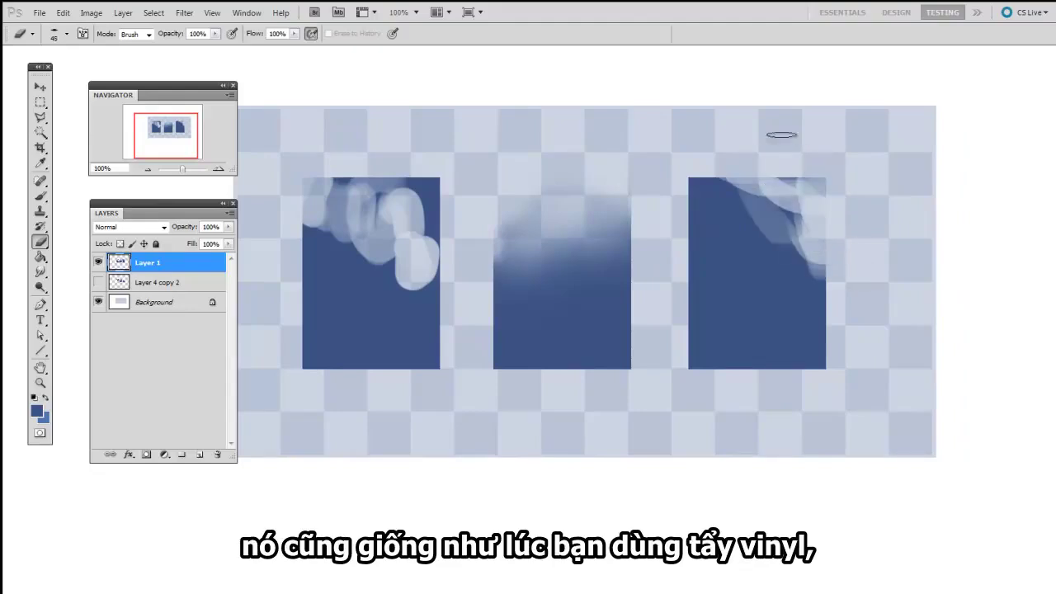
- Erase further strokes down the right side of the third rectangle while varying the flat eraser's size
{"action": "key", "text": "bracketleft"}
{"action": "key", "text": "bracketleft"}
{"action": "key", "text": "bracketleft"}
{"action": "key", "text": "bracketleft"}
{"action": "key", "text": "bracketleft"}
{"action": "key", "text": "bracketleft"}
{"action": "key", "text": "bracketright"}
{"action": "key", "text": "bracketright"}
{"action": "key", "text": "bracketright"}
{"action": "mouse_move", "coordinate": [783, 180]}
{"action": "left_mouse_down"}
{"action": "mouse_move", "coordinate": [842, 257]}
{"action": "mouse_move", "coordinate": [832, 284]}
{"action": "left_mouse_up"}
{"action": "key", "text": "bracketright"}
{"action": "key", "text": "bracketright"}
{"action": "mouse_move", "coordinate": [818, 222]}
{"action": "left_mouse_down"}
{"action": "mouse_move", "coordinate": [700, 160]}
{"action": "mouse_move", "coordinate": [828, 288]}
{"action": "mouse_move", "coordinate": [730, 177]}
{"action": "mouse_move", "coordinate": [728, 187]}
{"action": "mouse_move", "coordinate": [803, 271]}
{"action": "left_mouse_up"}
{"action": "key", "text": "bracketright"}
{"action": "key", "text": "bracketright"}
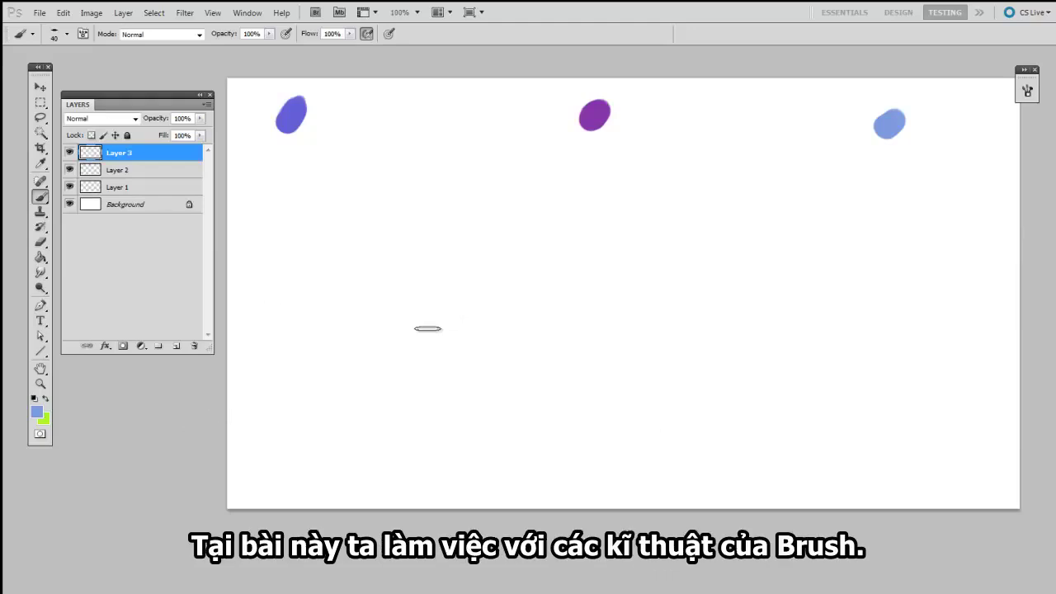
- With the hard round brush and the sampled violet-blue, paint three straight vertical lines of growing width below the violet-blue dot, starting at 4 px
{"action": "key", "text": "space"}
{"action": "left_click_drag", "start_coordinate": [407, 333], "coordinate": [433, 340]}
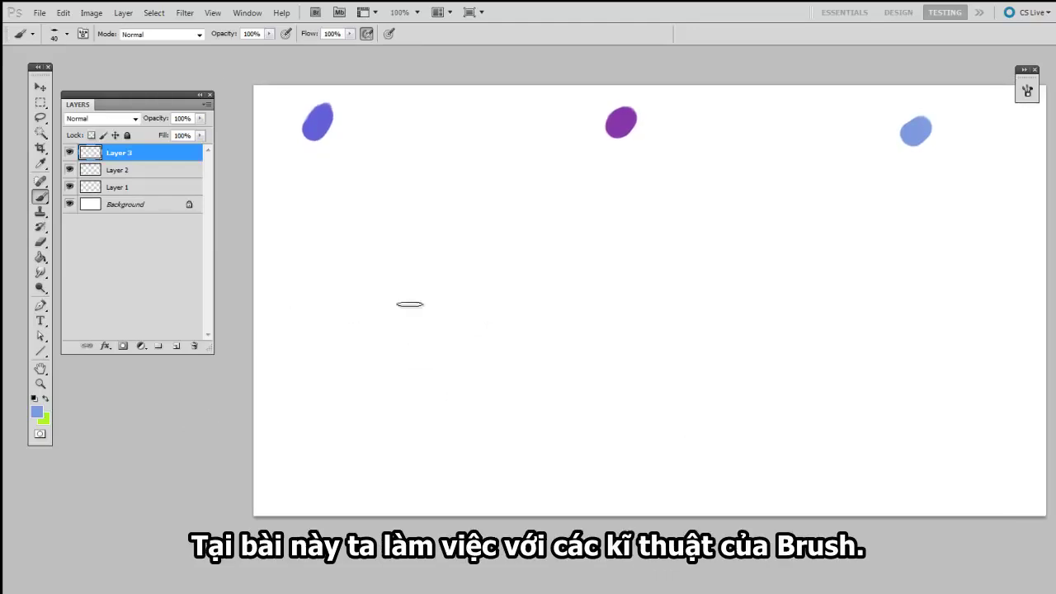
{"action": "key", "text": "space"}
{"action": "left_click_drag", "start_coordinate": [441, 267], "coordinate": [428, 268]}
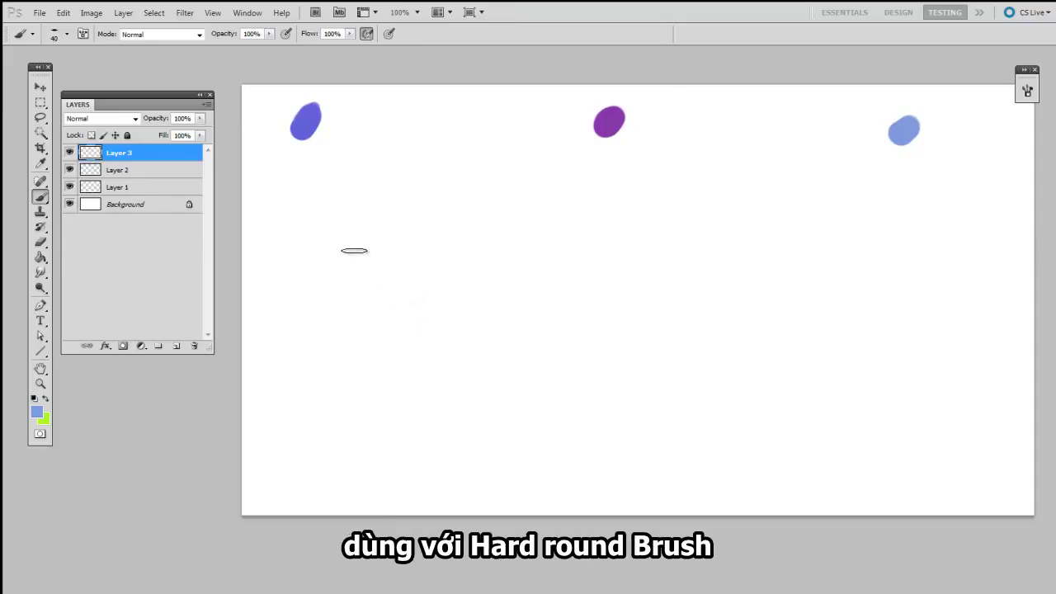
{"action": "right_click", "coordinate": [379, 263]}
{"action": "left_click", "coordinate": [399, 336]}
{"action": "left_click_drag", "start_coordinate": [342, 326], "coordinate": [344, 327]}
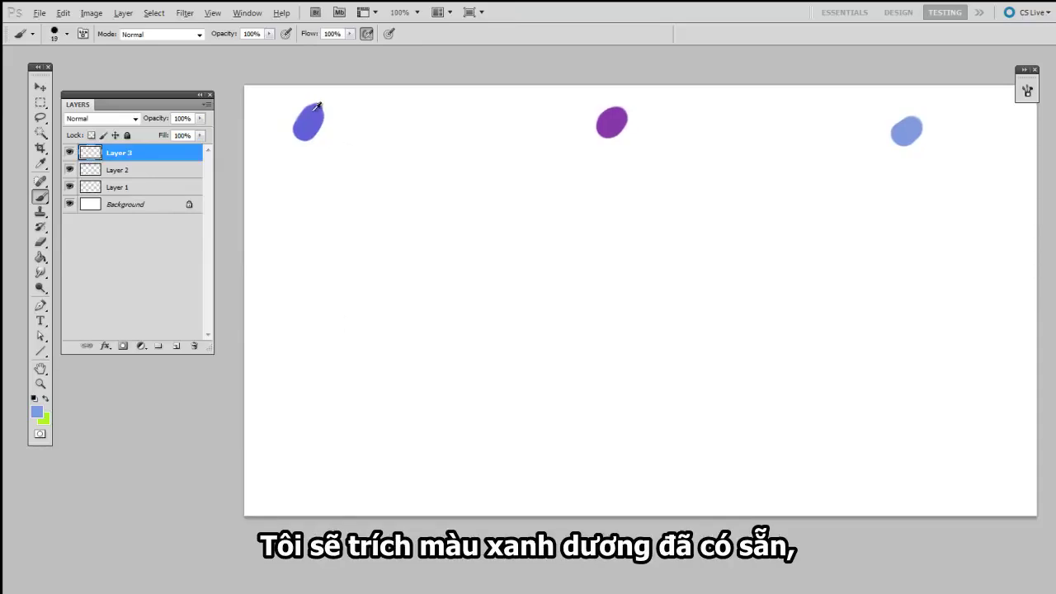
{"action": "left_click", "coordinate": [311, 113], "text": "alt"}
{"action": "key", "text": "bracketleft"}
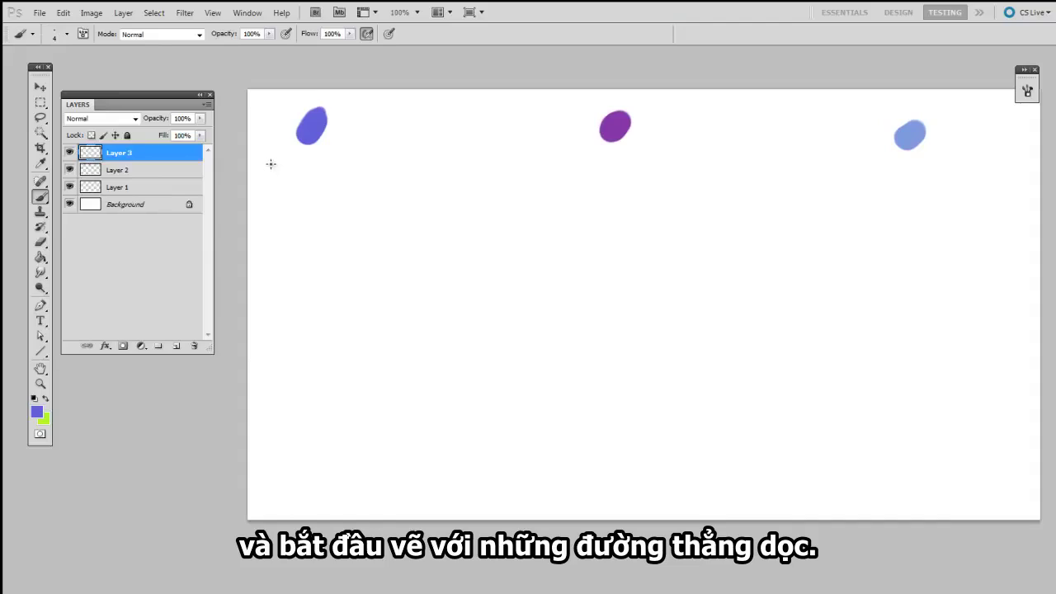
{"action": "left_click_drag", "start_coordinate": [270, 184], "coordinate": [271, 216]}
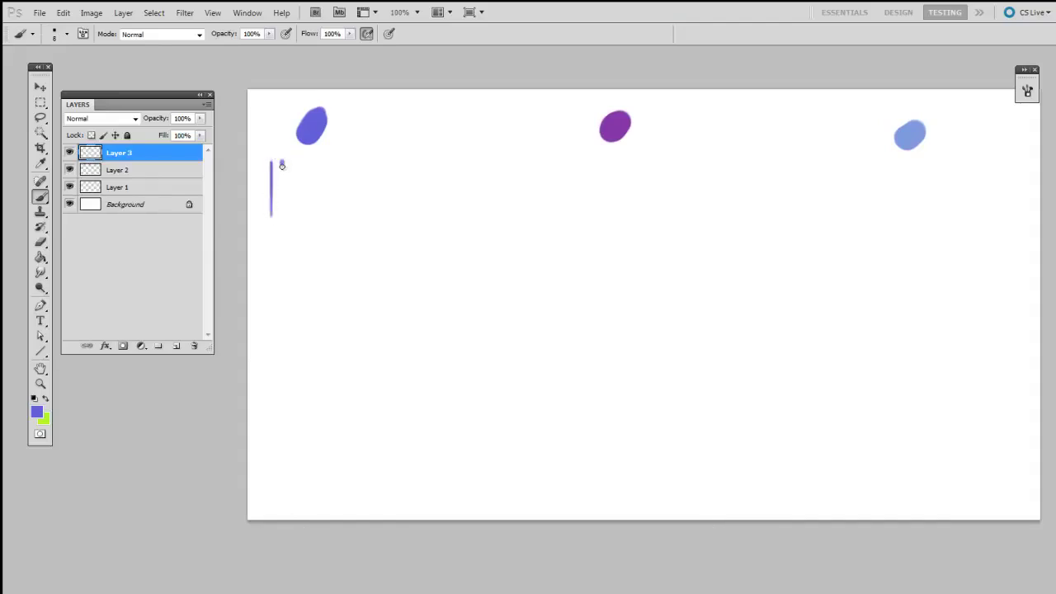
{"action": "left_click_drag", "start_coordinate": [282, 166], "coordinate": [281, 212]}
{"action": "left_click_drag", "start_coordinate": [296, 160], "coordinate": [295, 215]}
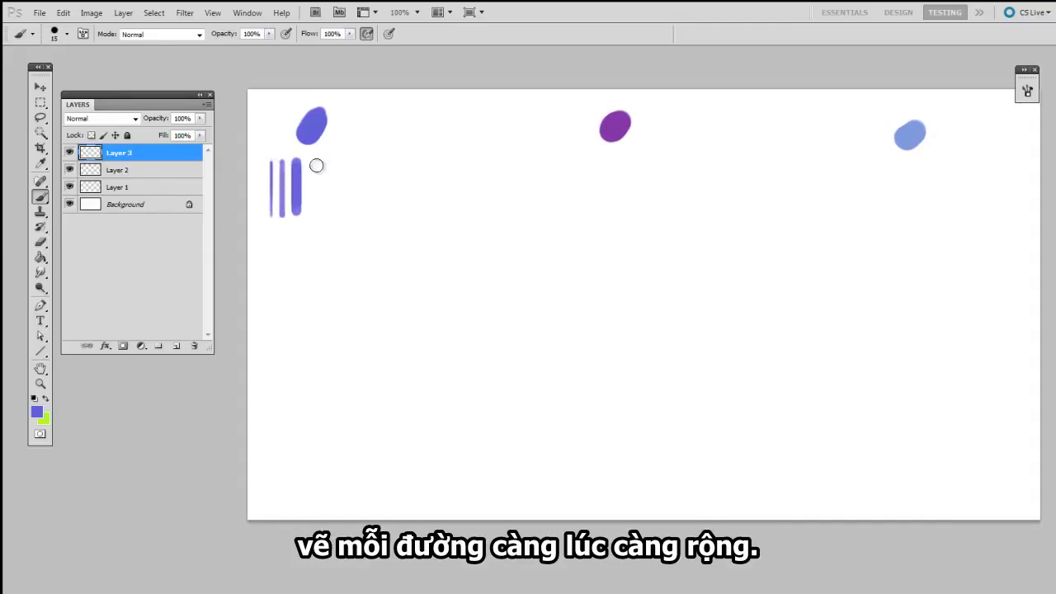
- Add two wider vertical strokes to the row, enlarging the brush to 40 px, and darken the last one's center with a smaller brush
{"action": "key", "text": "bracketright"}
{"action": "left_click_drag", "start_coordinate": [315, 155], "coordinate": [316, 220]}
{"action": "key", "text": "bracketright"}
{"action": "key", "text": "bracketright"}
{"action": "key", "text": "bracketright"}
{"action": "key", "text": "bracketright"}
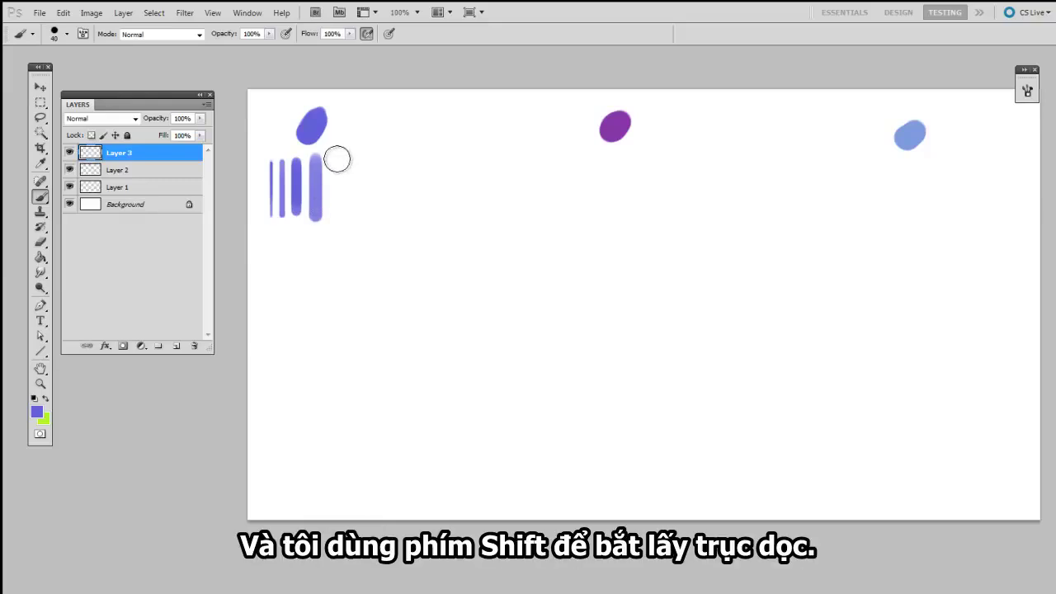
{"action": "left_click_drag", "start_coordinate": [337, 155], "coordinate": [337, 219]}
{"action": "key", "text": "bracketleft"}
{"action": "key", "text": "bracketleft"}
{"action": "key", "text": "bracketleft"}
{"action": "key", "text": "bracketleft"}
{"action": "left_click_drag", "start_coordinate": [337, 156], "coordinate": [337, 207]}
- Reduce the brush to 6 px and paint three straight horizontal lines of growing thickness beside the vertical strokes
{"action": "key", "text": "bracketleft"}
{"action": "key", "text": "bracketleft"}
{"action": "key", "text": "bracketleft"}
{"action": "key", "text": "bracketleft"}
{"action": "key", "text": "bracketleft"}
{"action": "key", "text": "bracketleft"}
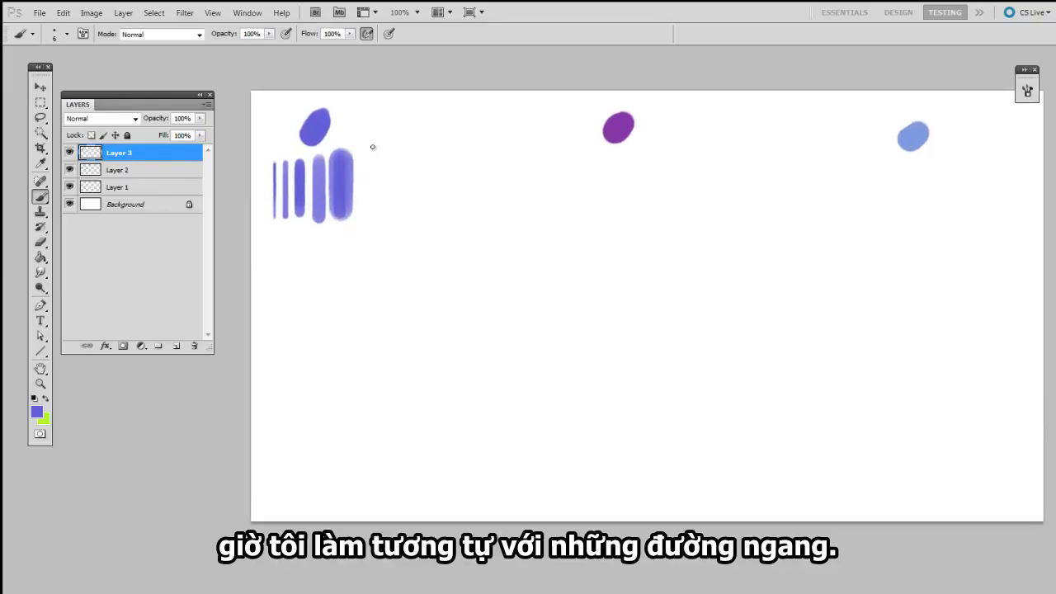
{"action": "left_click_drag", "start_coordinate": [397, 141], "coordinate": [433, 144]}
{"action": "left_click_drag", "start_coordinate": [361, 153], "coordinate": [437, 153]}
{"action": "key", "text": "bracketright"}
{"action": "key", "text": "bracketright"}
{"action": "key", "text": "bracketright"}
{"action": "key", "text": "bracketright"}
{"action": "left_click_drag", "start_coordinate": [363, 166], "coordinate": [443, 166]}
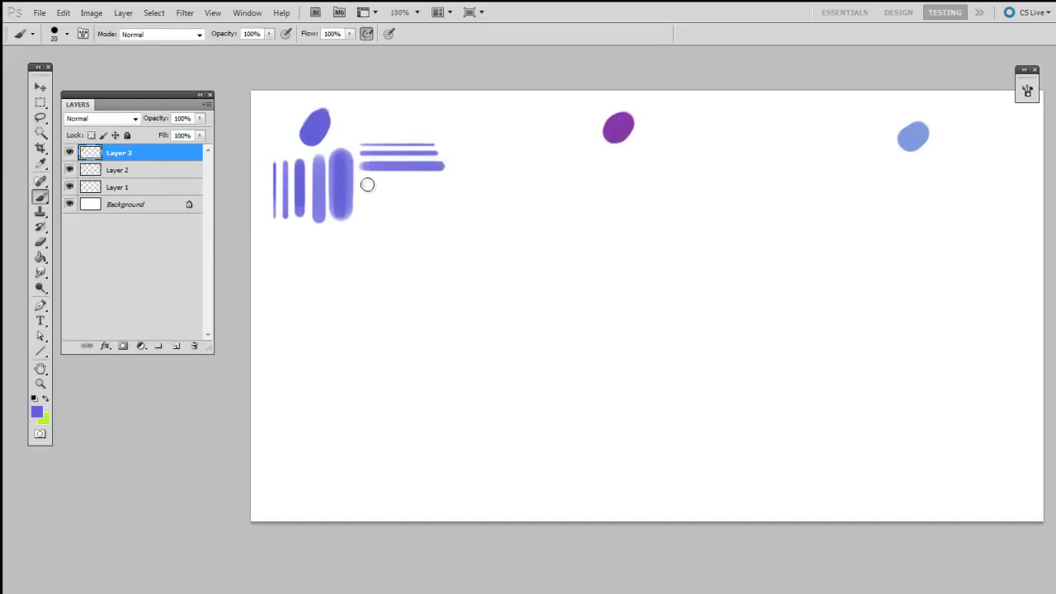
- Paint three thicker horizontal strokes below the first three, one at 20 px and two at 25 px
{"action": "left_click_drag", "start_coordinate": [367, 184], "coordinate": [445, 183]}
{"action": "key", "text": "bracketright"}
{"action": "left_click_drag", "start_coordinate": [368, 203], "coordinate": [447, 202]}
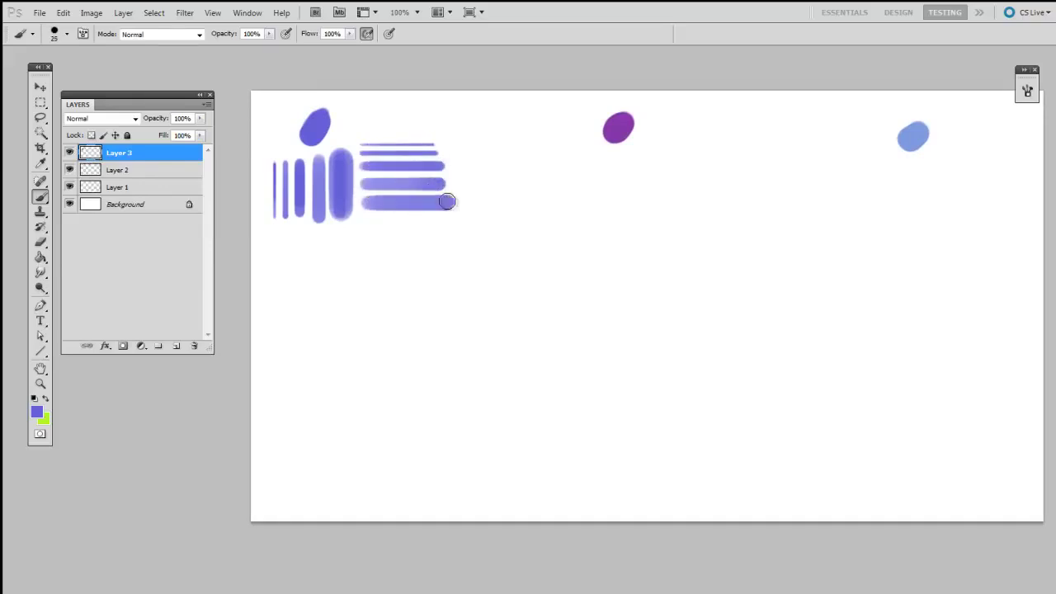
{"action": "left_click_drag", "start_coordinate": [366, 228], "coordinate": [453, 223]}
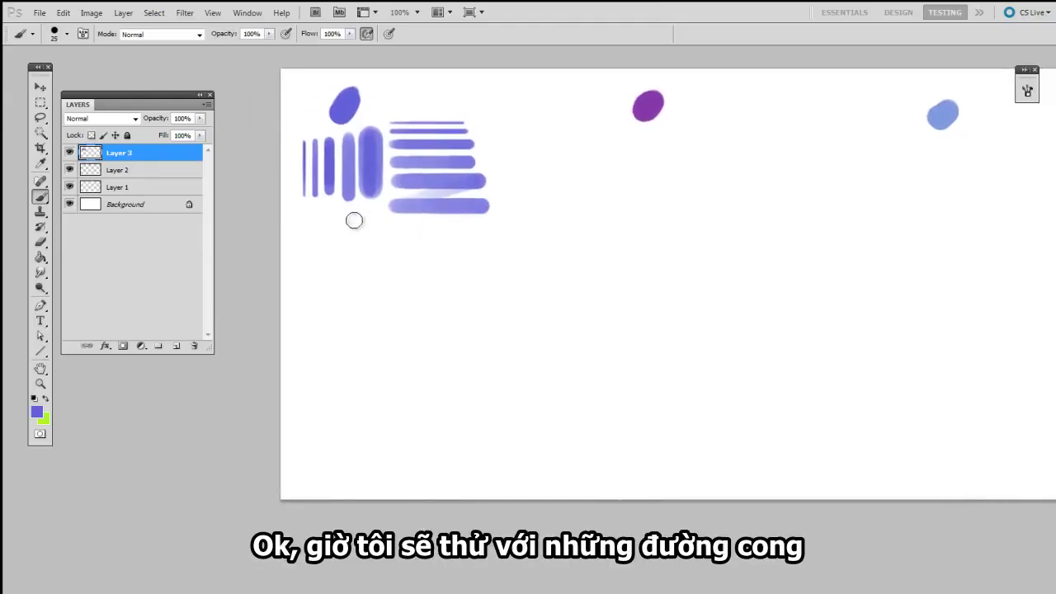
- Paint four wavy light-to-dark strokes below the straight ones, increasing the brush from 5 to 25 px
{"action": "key", "text": "bracketleft"}
{"action": "key", "text": "bracketleft"}
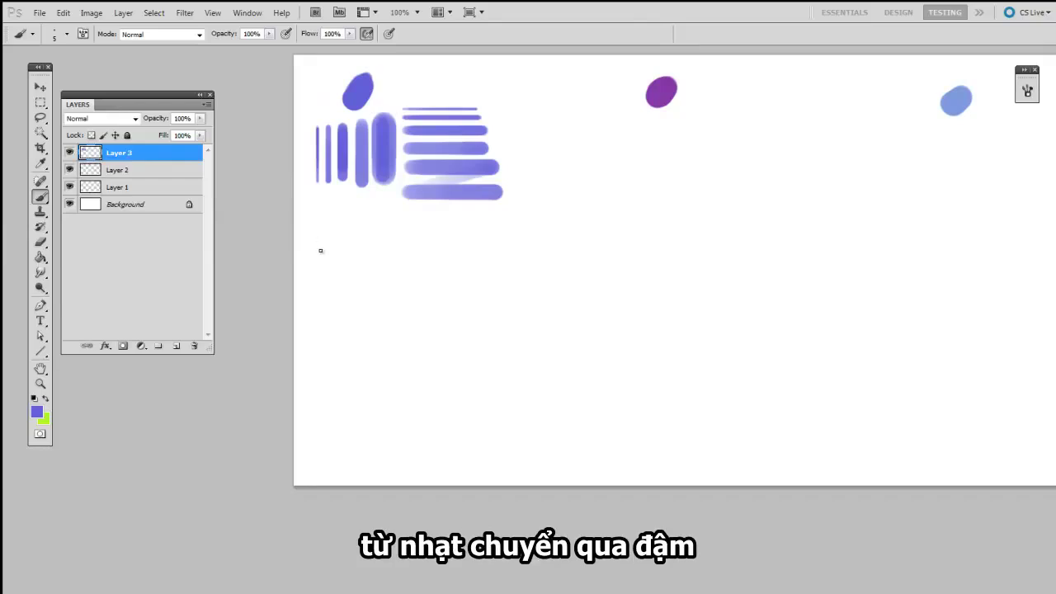
{"action": "mouse_move", "coordinate": [348, 239]}
{"action": "left_mouse_down"}
{"action": "mouse_move", "coordinate": [370, 213]}
{"action": "mouse_move", "coordinate": [413, 229]}
{"action": "mouse_move", "coordinate": [473, 215]}
{"action": "left_mouse_up"}
{"action": "left_click_drag", "start_coordinate": [393, 264], "coordinate": [401, 226]}
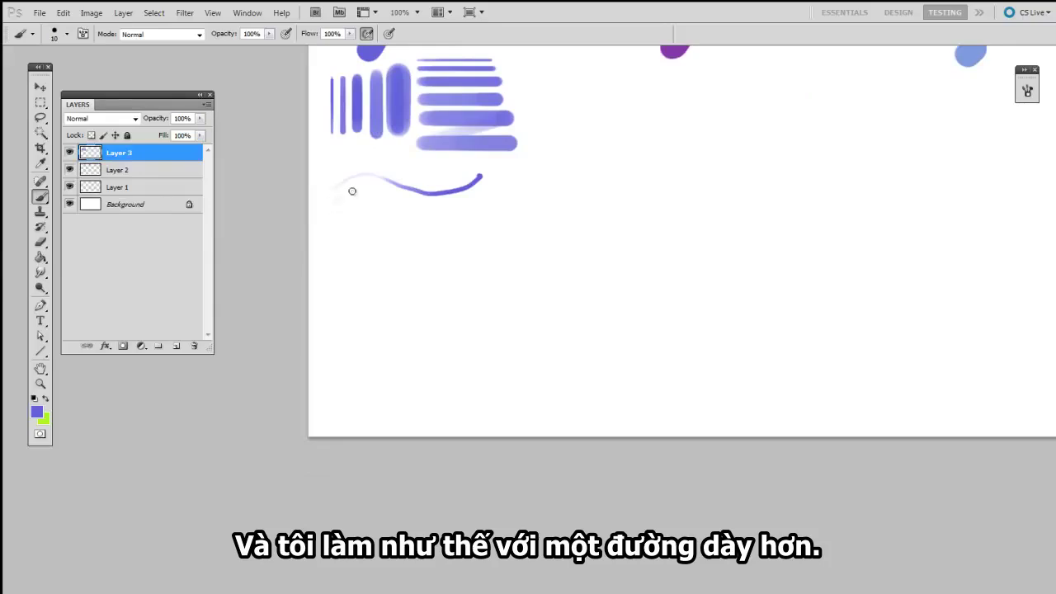
{"action": "mouse_move", "coordinate": [352, 190]}
{"action": "left_mouse_down"}
{"action": "mouse_move", "coordinate": [405, 207]}
{"action": "mouse_move", "coordinate": [484, 192]}
{"action": "left_mouse_up"}
{"action": "mouse_move", "coordinate": [332, 218]}
{"action": "left_mouse_down"}
{"action": "mouse_move", "coordinate": [408, 229]}
{"action": "mouse_move", "coordinate": [480, 217]}
{"action": "left_mouse_up"}
{"action": "left_click_drag", "start_coordinate": [337, 239], "coordinate": [459, 252]}
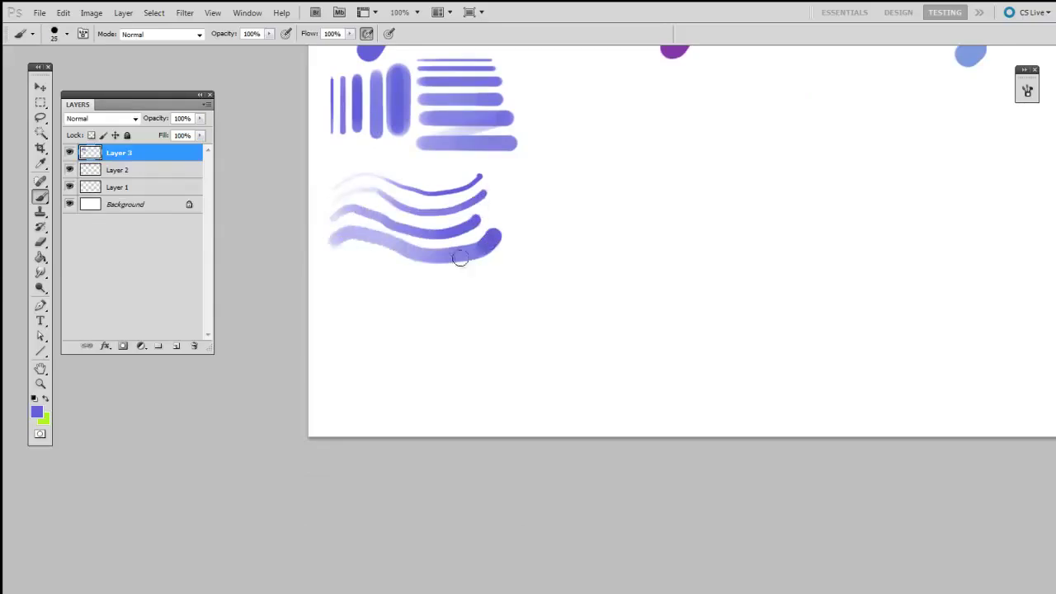
- Enlarge the brush and paint a fifth, thicker wavy stroke below the other four
{"action": "key", "text": "bracketright"}
{"action": "mouse_move", "coordinate": [334, 266]}
{"action": "left_mouse_down"}
{"action": "mouse_move", "coordinate": [482, 266]}
{"action": "mouse_move", "coordinate": [475, 334]}
{"action": "mouse_move", "coordinate": [491, 282]}
{"action": "left_mouse_up"}
{"action": "mouse_move", "coordinate": [394, 269]}
{"action": "left_mouse_down"}
{"action": "mouse_move", "coordinate": [375, 275]}
{"action": "mouse_move", "coordinate": [382, 246]}
{"action": "left_mouse_up"}
- Reduce the brush to 4 px and draw a four-sided outline from connected straight lines below the wavy strokes
{"action": "key", "text": "bracketleft"}
{"action": "key", "text": "bracketleft"}
{"action": "key", "text": "bracketleft"}
{"action": "key", "text": "bracketleft"}
{"action": "key", "text": "bracketleft"}
{"action": "key", "text": "bracketleft"}
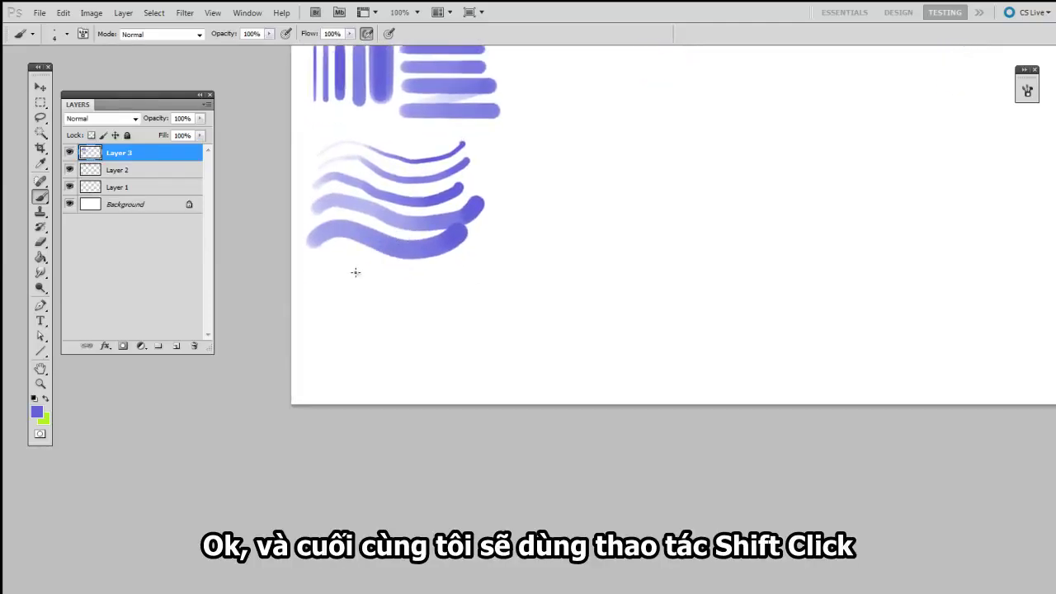
{"action": "left_click", "coordinate": [317, 337], "text": "shift"}
{"action": "left_click", "coordinate": [450, 357], "text": "shift"}
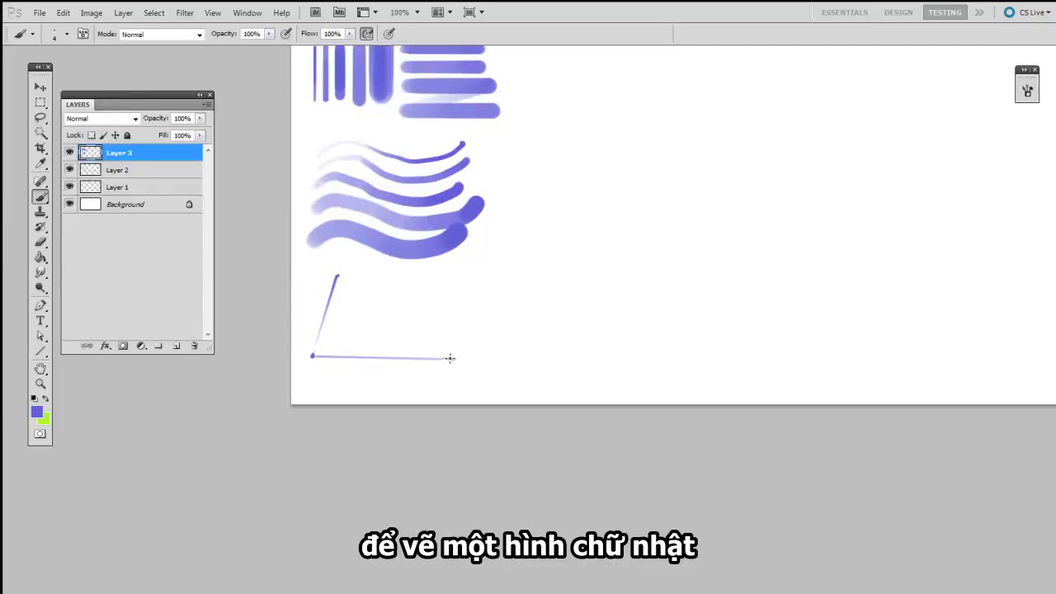
{"action": "left_click", "coordinate": [464, 265], "text": "shift"}
{"action": "left_click", "coordinate": [335, 272], "text": "shift"}
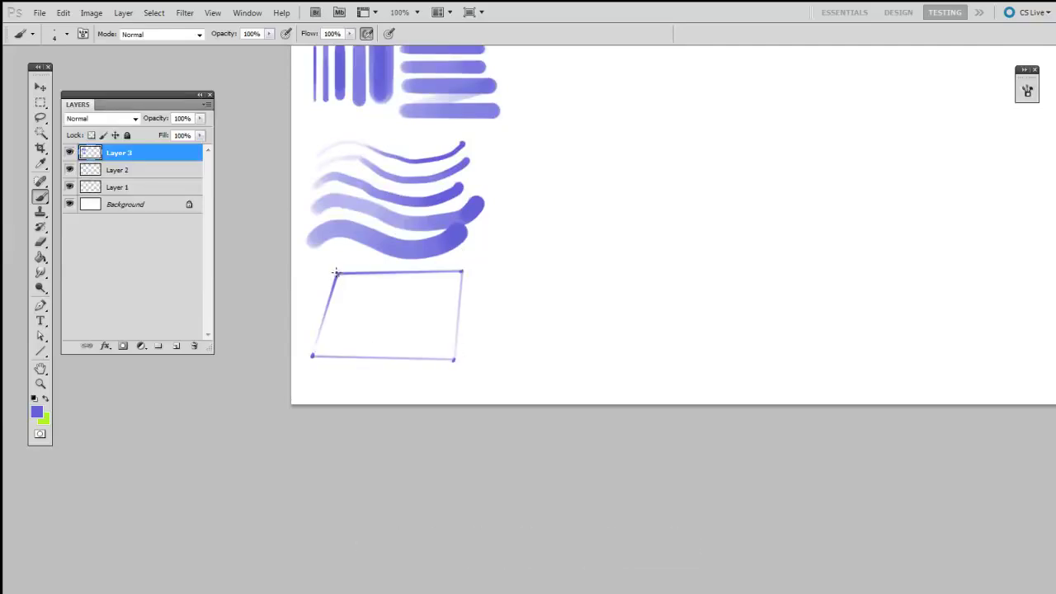
- Draw both diagonals of the four-sided outline with straight corner-to-corner strokes and retrace its edges
{"action": "left_click", "coordinate": [463, 274], "text": "shift"}
{"action": "left_click", "coordinate": [311, 355], "text": "shift"}
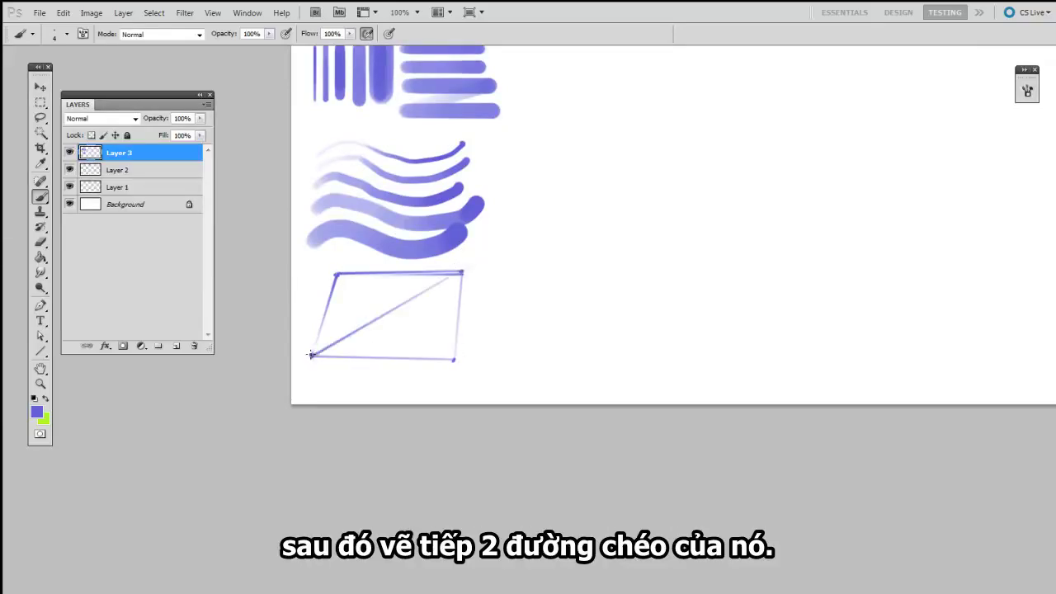
{"action": "left_click", "coordinate": [458, 359], "text": "shift"}
{"action": "left_click", "coordinate": [333, 272], "text": "shift"}
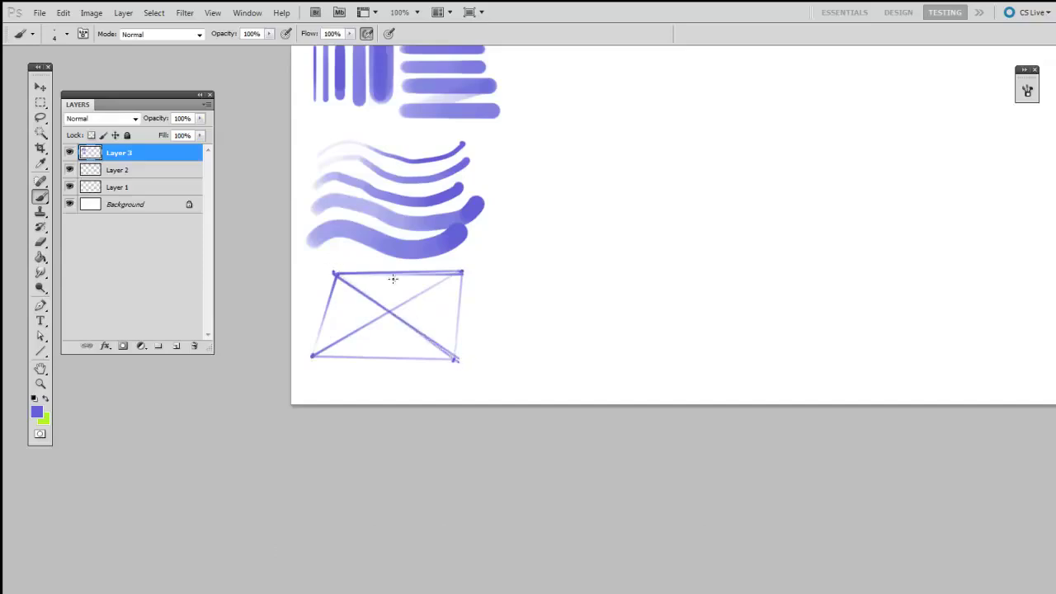
{"action": "left_click", "coordinate": [455, 359]}
{"action": "left_click", "coordinate": [462, 272], "text": "shift"}
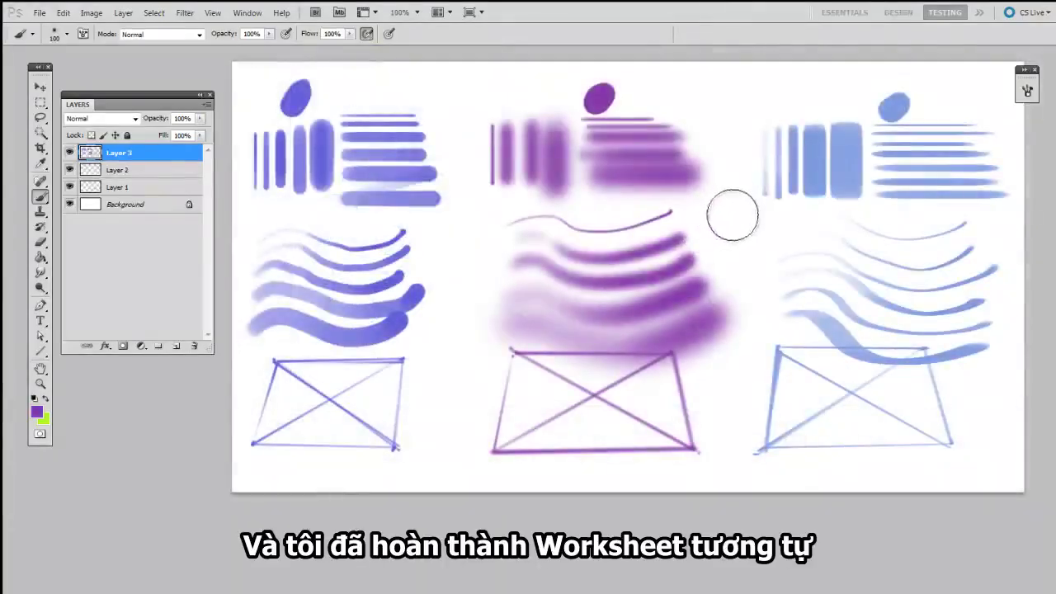
- Paint color-matched samples beside the purple and light blue ovals, using a 50 px soft round and a 45 px hard flat brush
{"action": "right_click", "coordinate": [700, 246]}
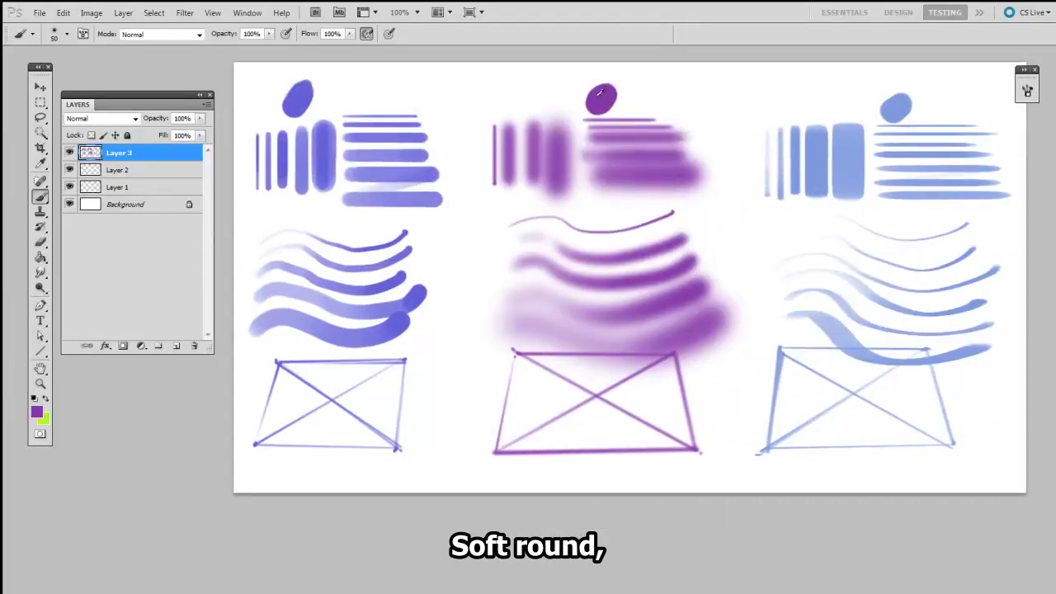
{"action": "left_click", "coordinate": [683, 97]}
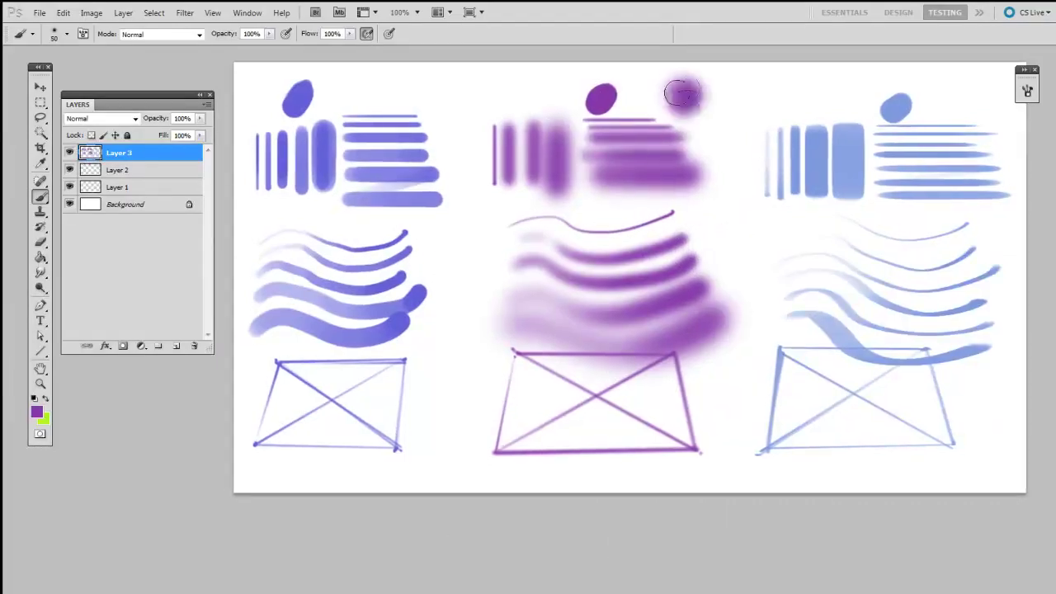
{"action": "right_click", "coordinate": [697, 169]}
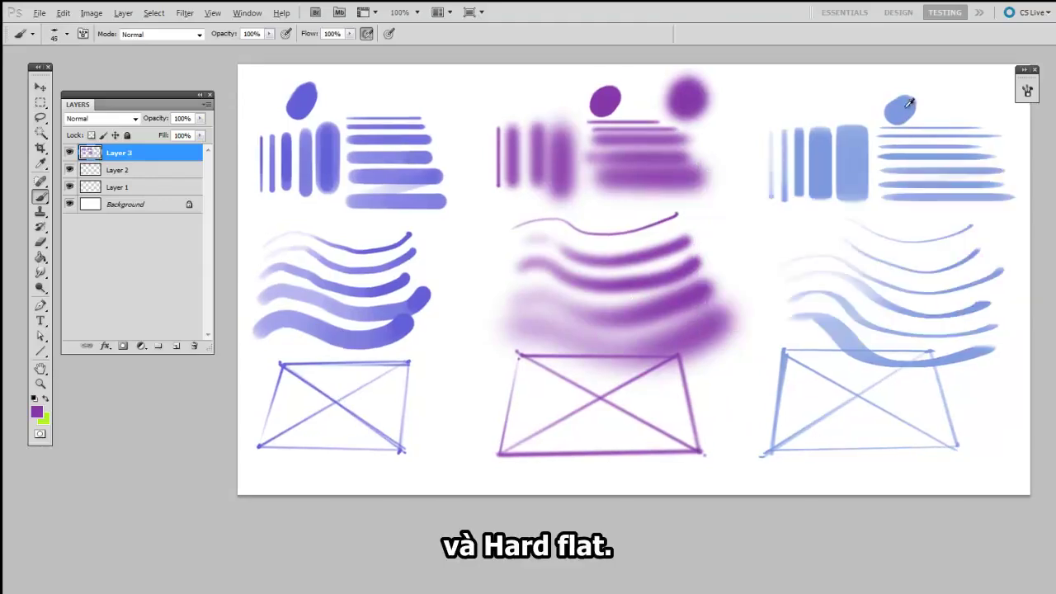
{"action": "left_click", "coordinate": [900, 108], "text": "alt"}
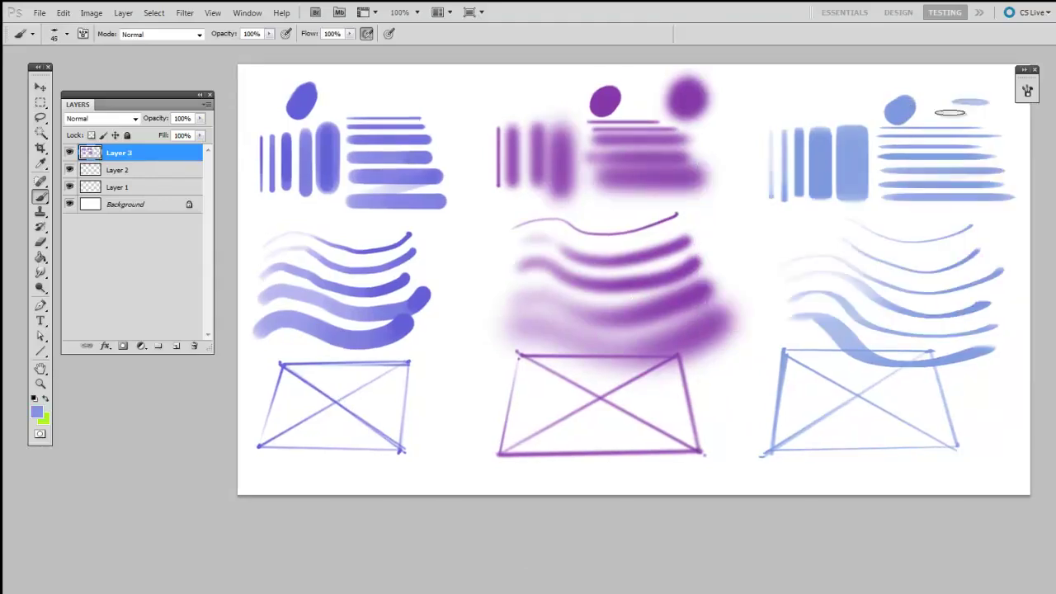
{"action": "left_click_drag", "start_coordinate": [950, 112], "coordinate": [986, 98]}
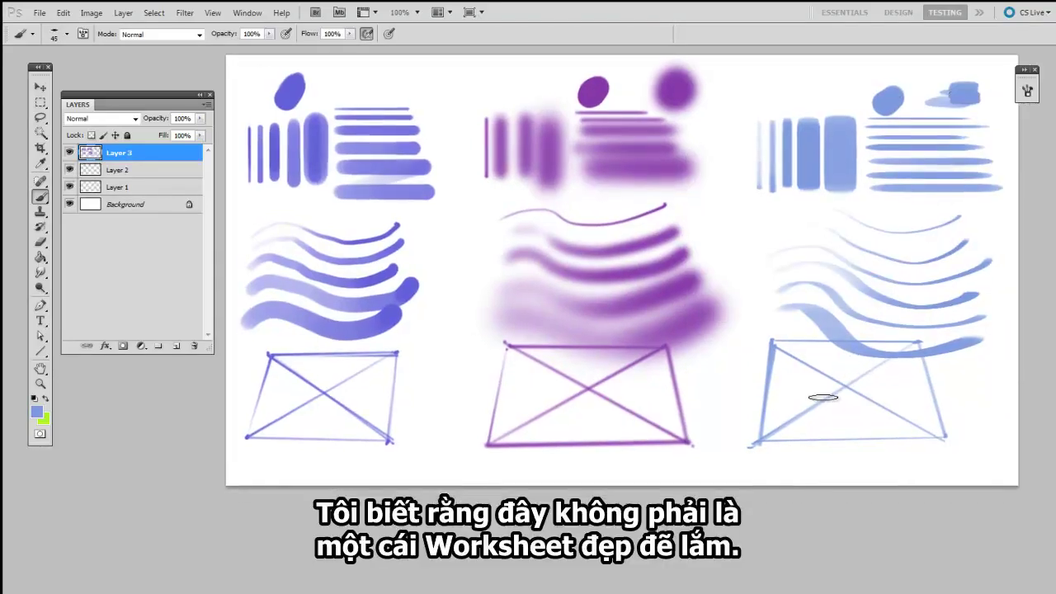